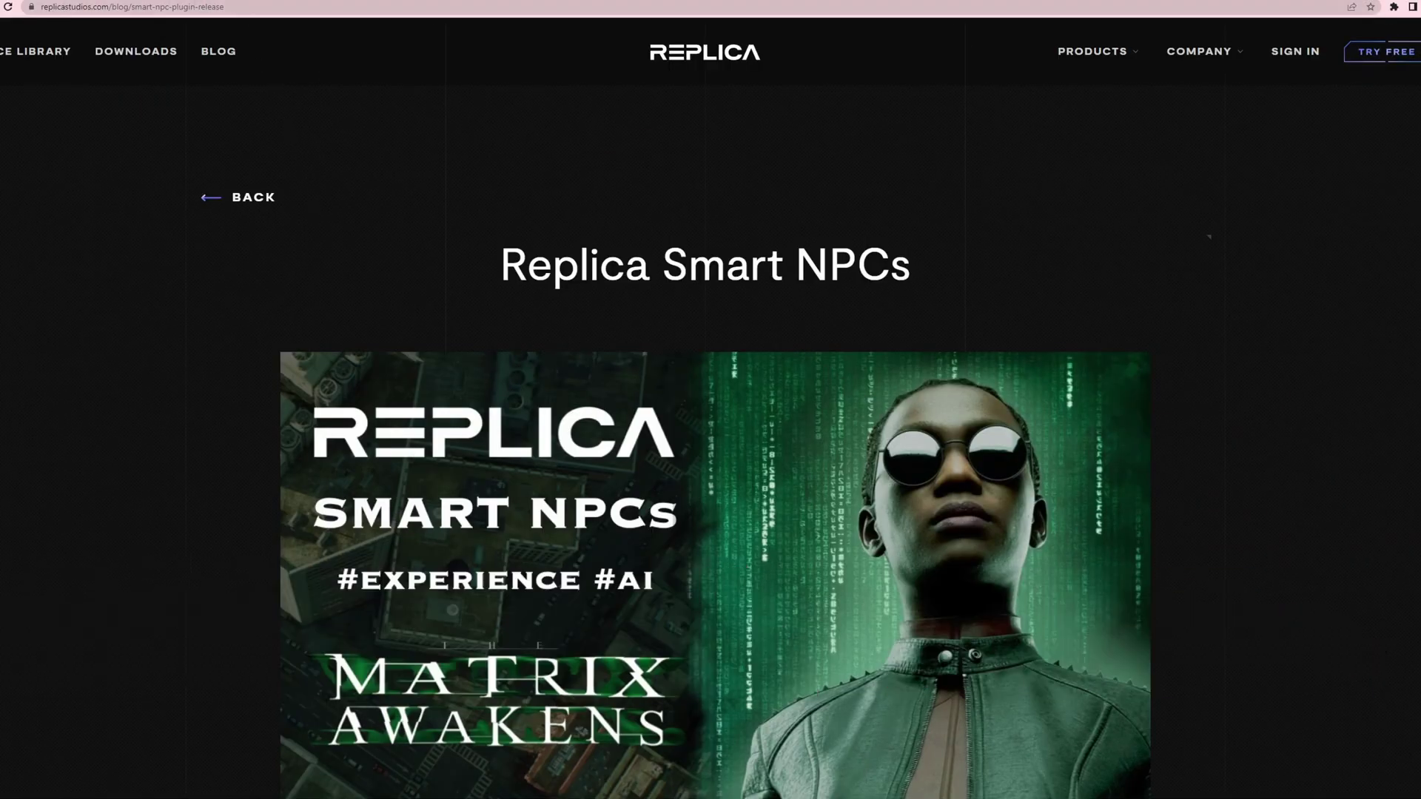
# Step: Download the 26.7 GB CitySampleInstallSetup.zip via the Smart NPCs post's 'Download it here!' link
pyautogui.moveTo(224, 7); pyautogui.dragTo(54, 9)
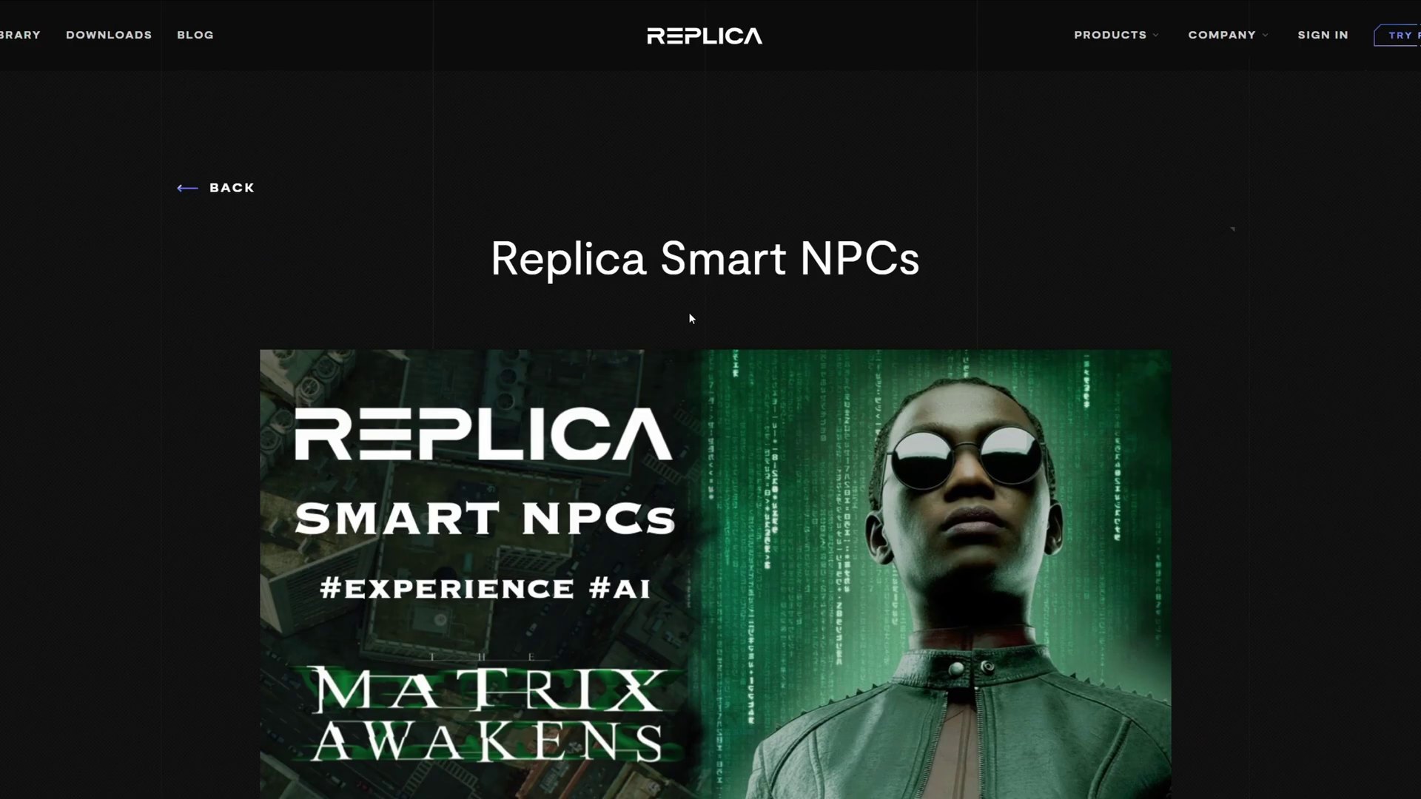
pyautogui.scroll(-10, 689, 314)
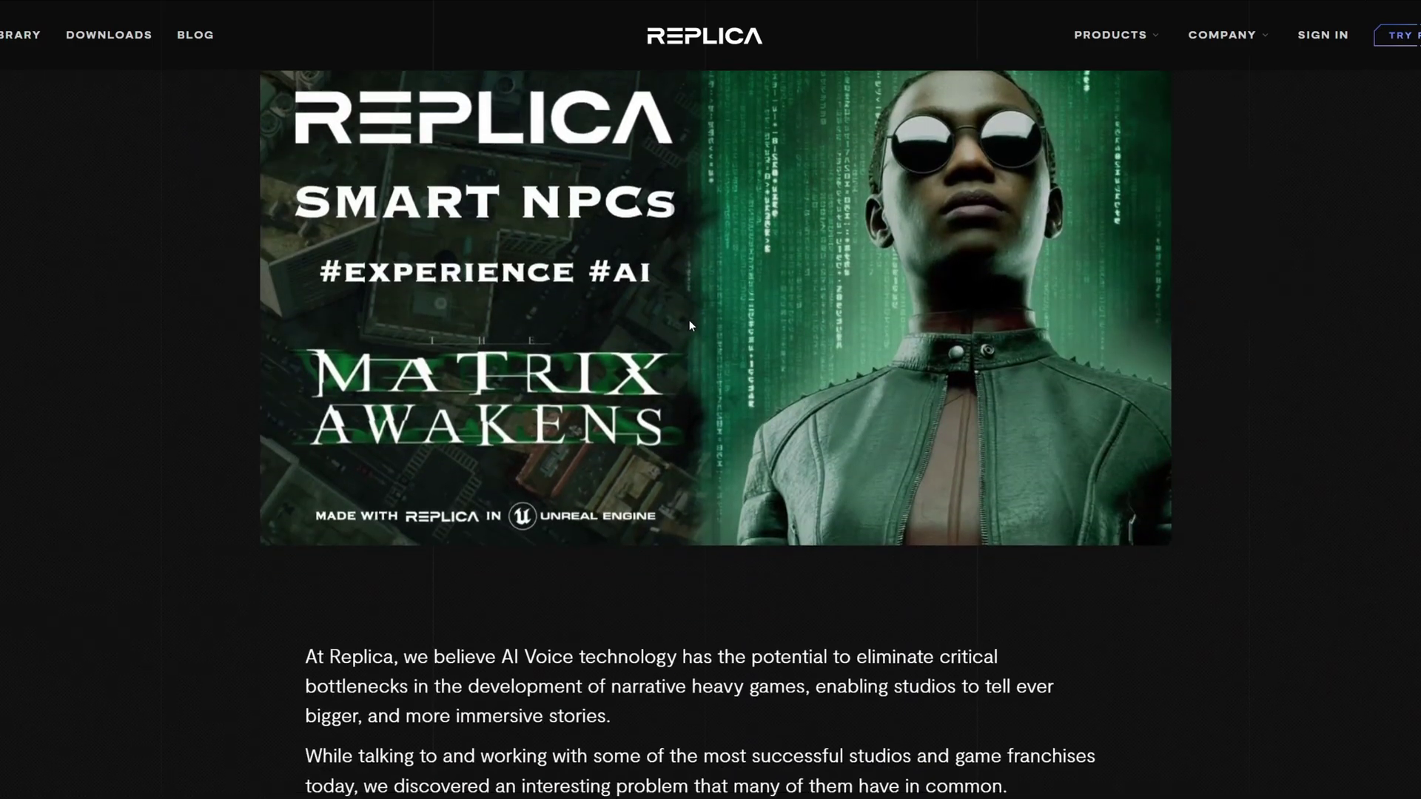
pyautogui.scroll(-12, 686, 320)
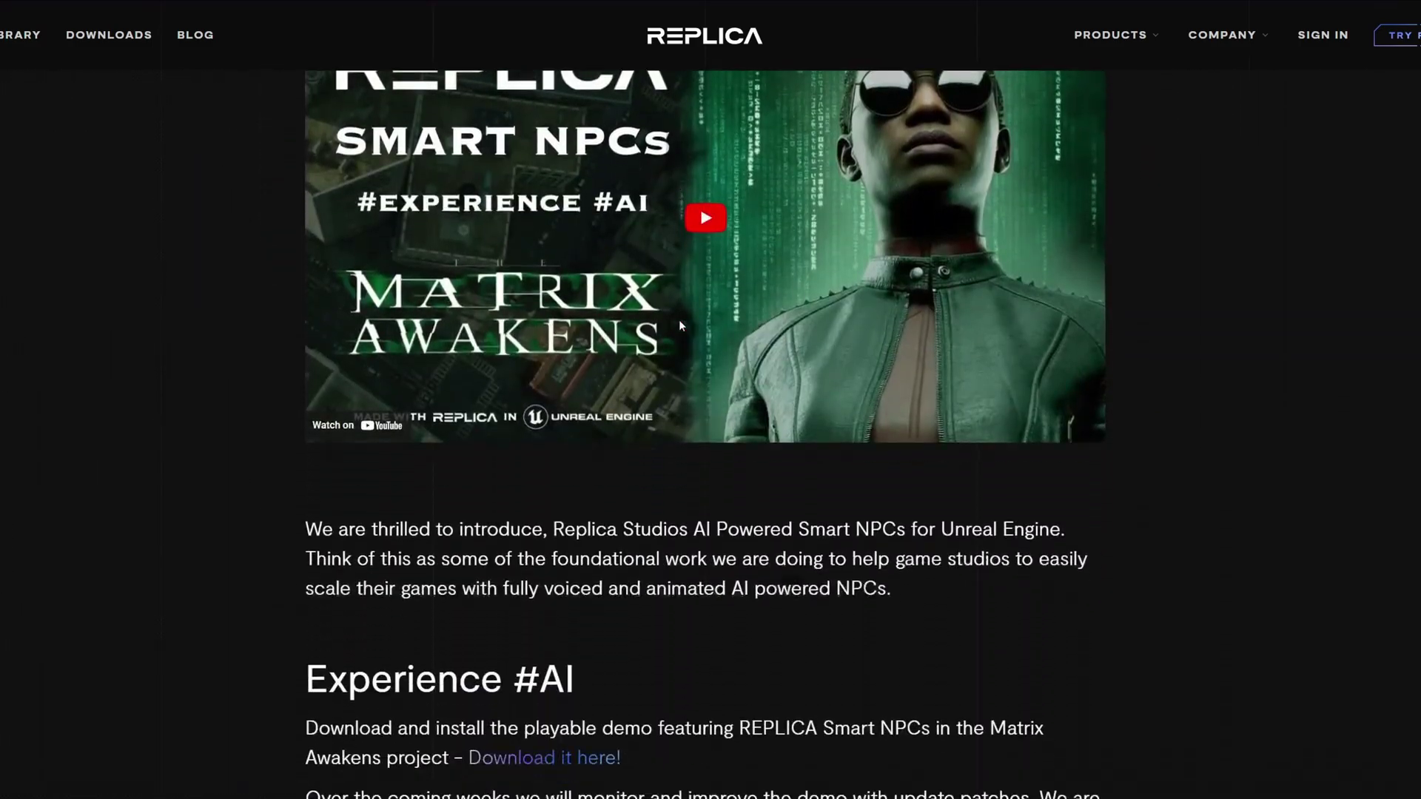
pyautogui.scroll(-2, 681, 326)
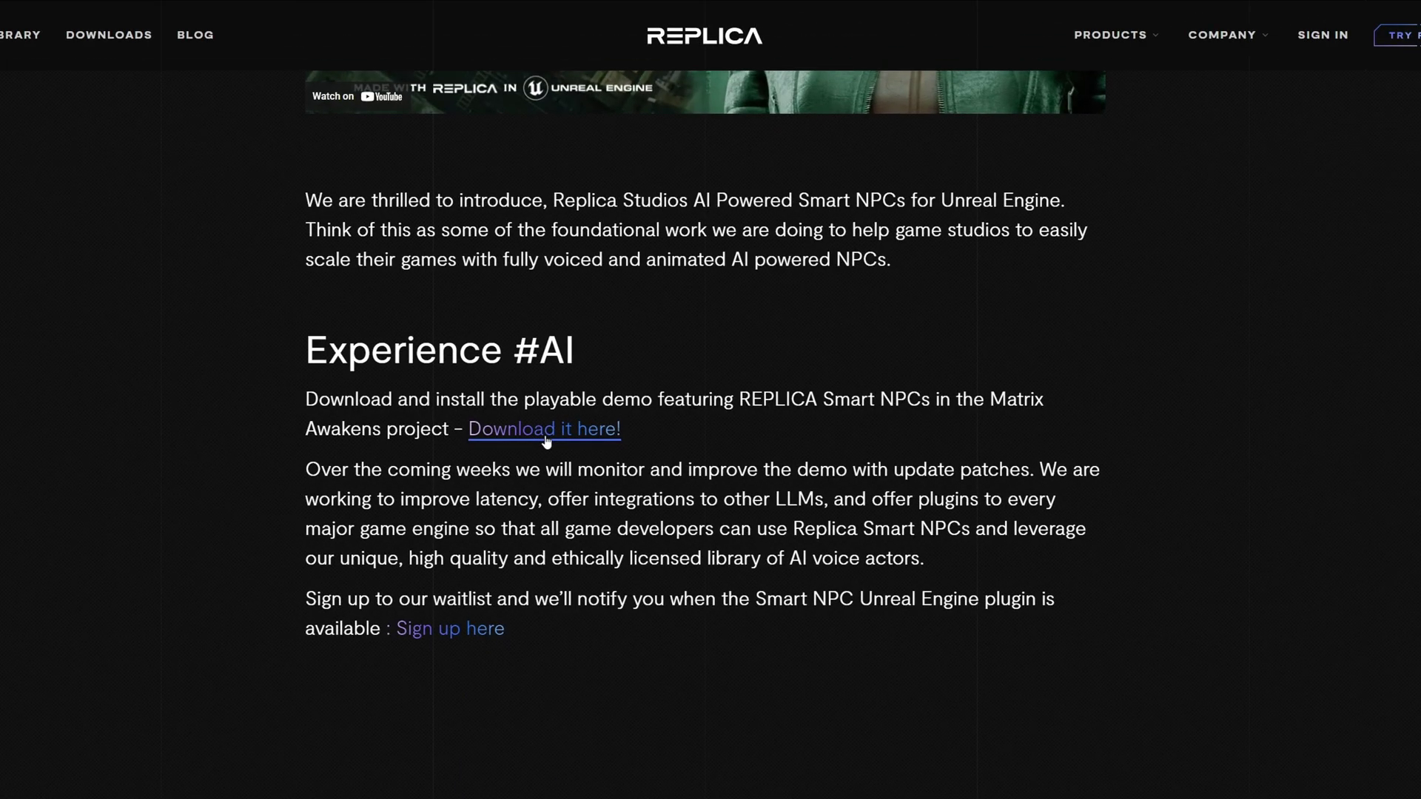
pyautogui.click(545, 436)
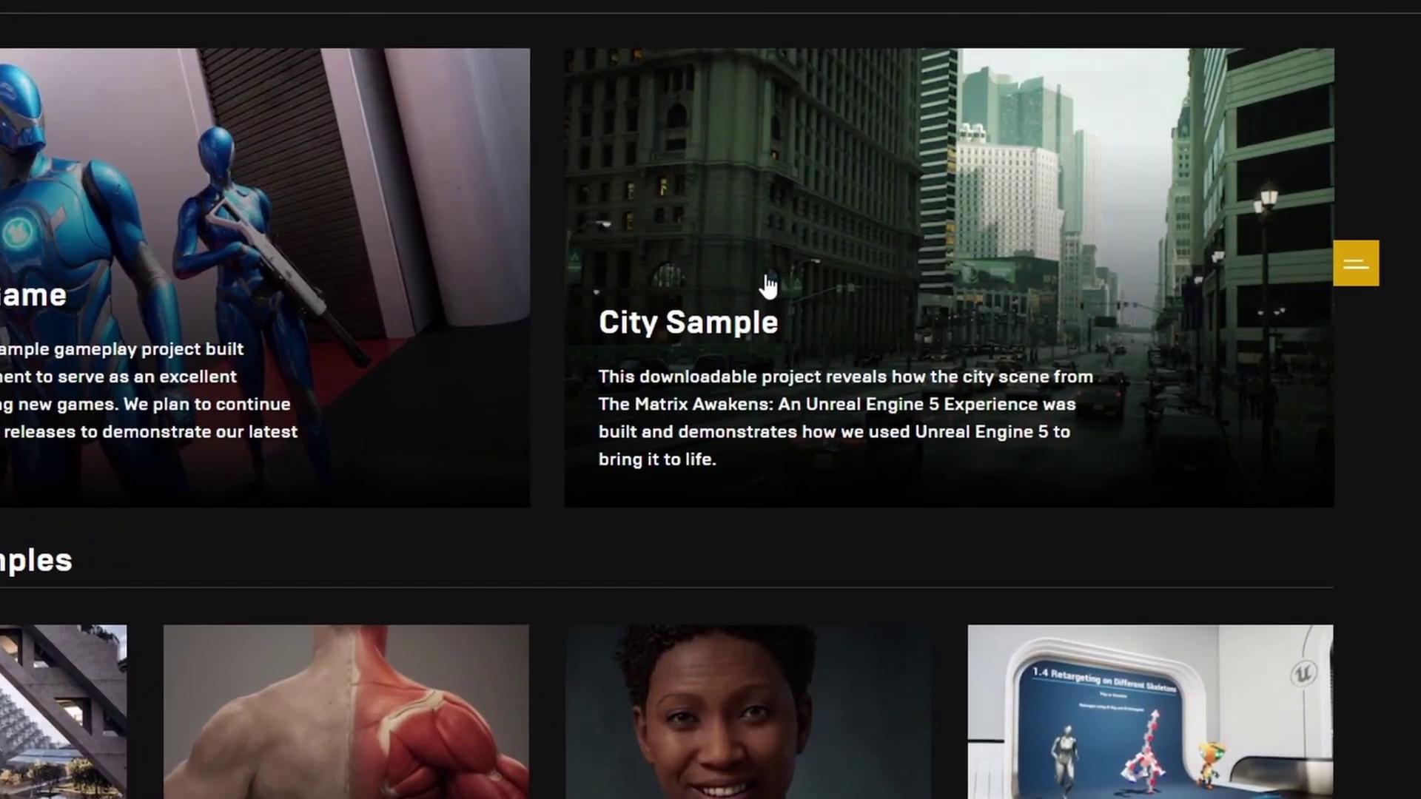
# Step: Create a City Sample project from the Samples tab, starting its 81.3 GB install
pyautogui.click(914, 318)
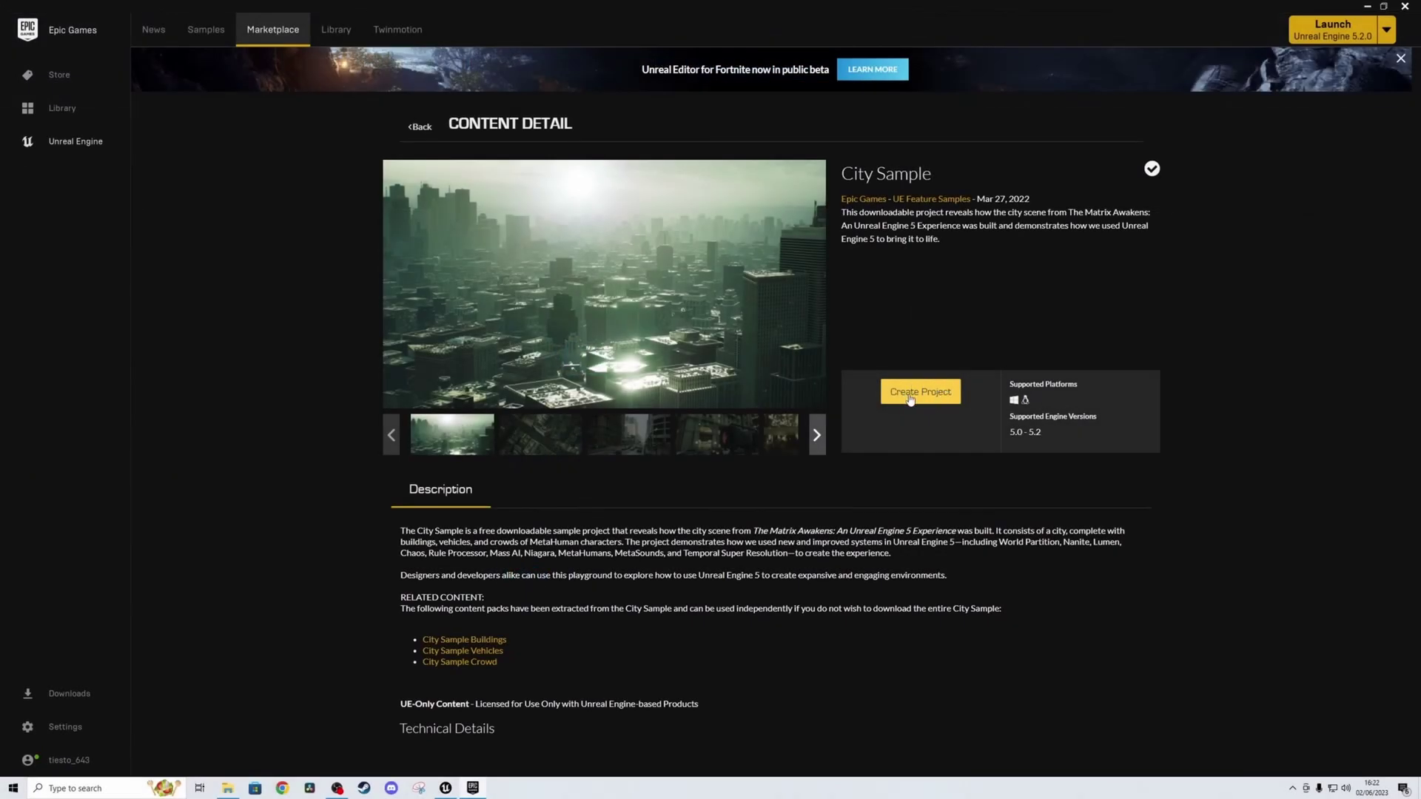
pyautogui.click(911, 393)
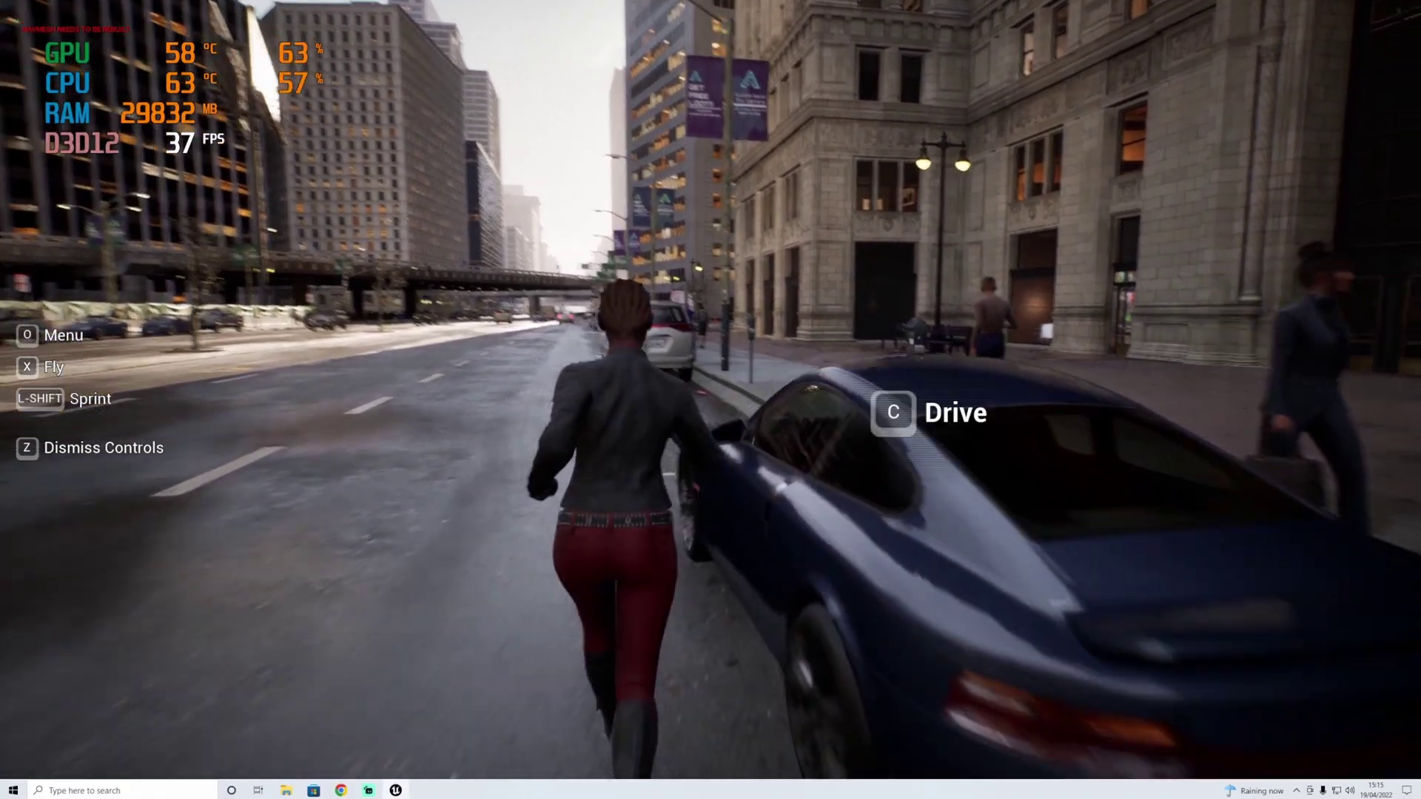
# Step: Get into the blue car and accelerate it down the street under the overpass
pyautogui.press('e')
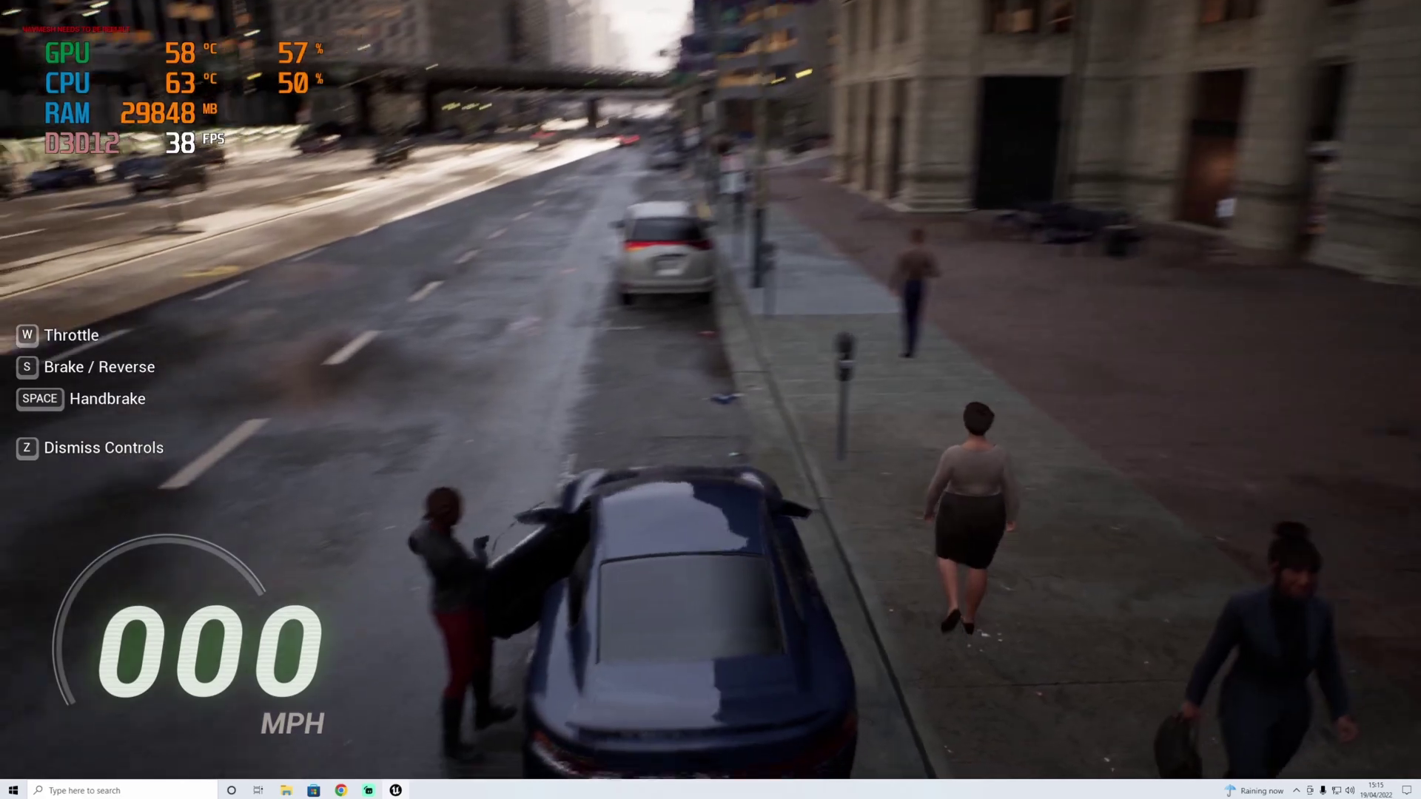
pyautogui.press('w')
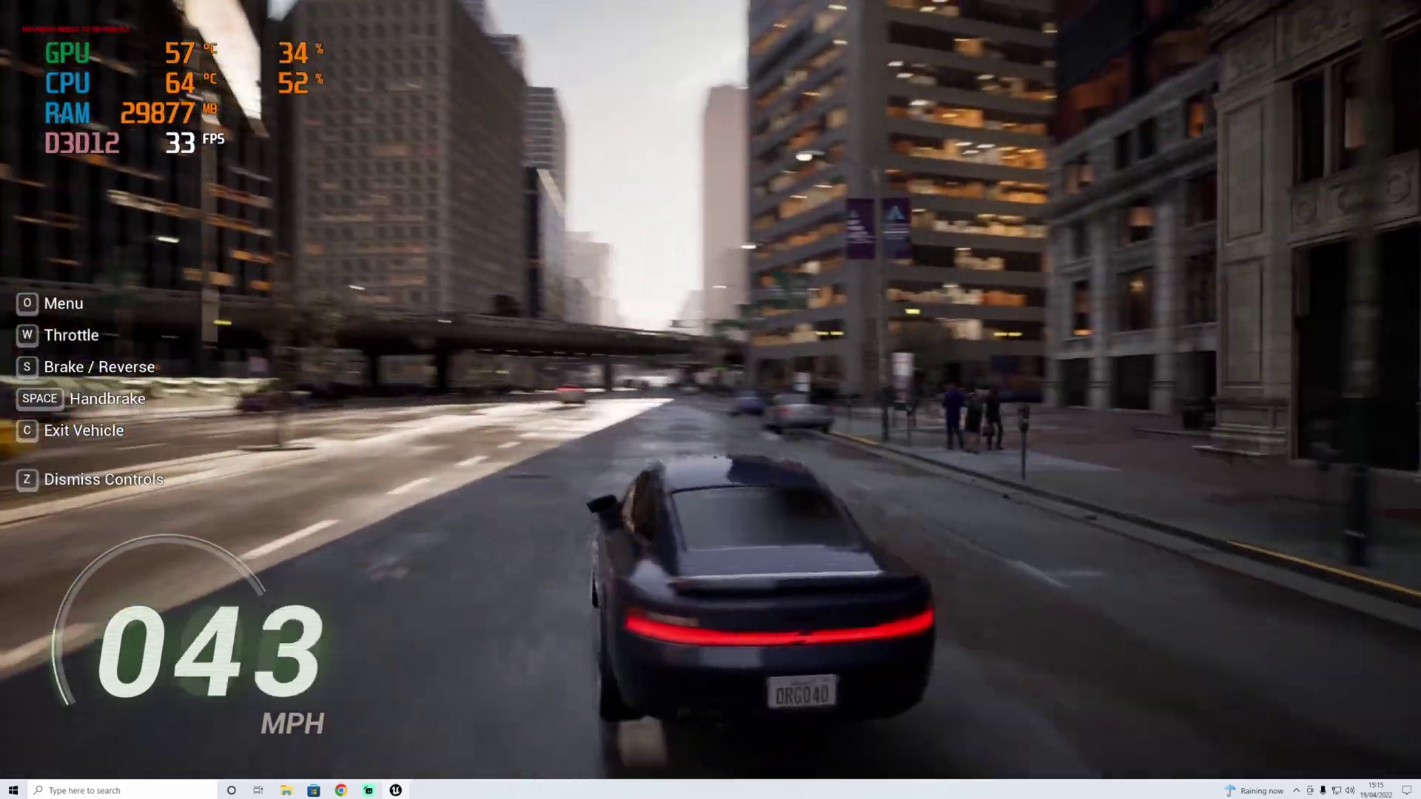
pyautogui.press('w')
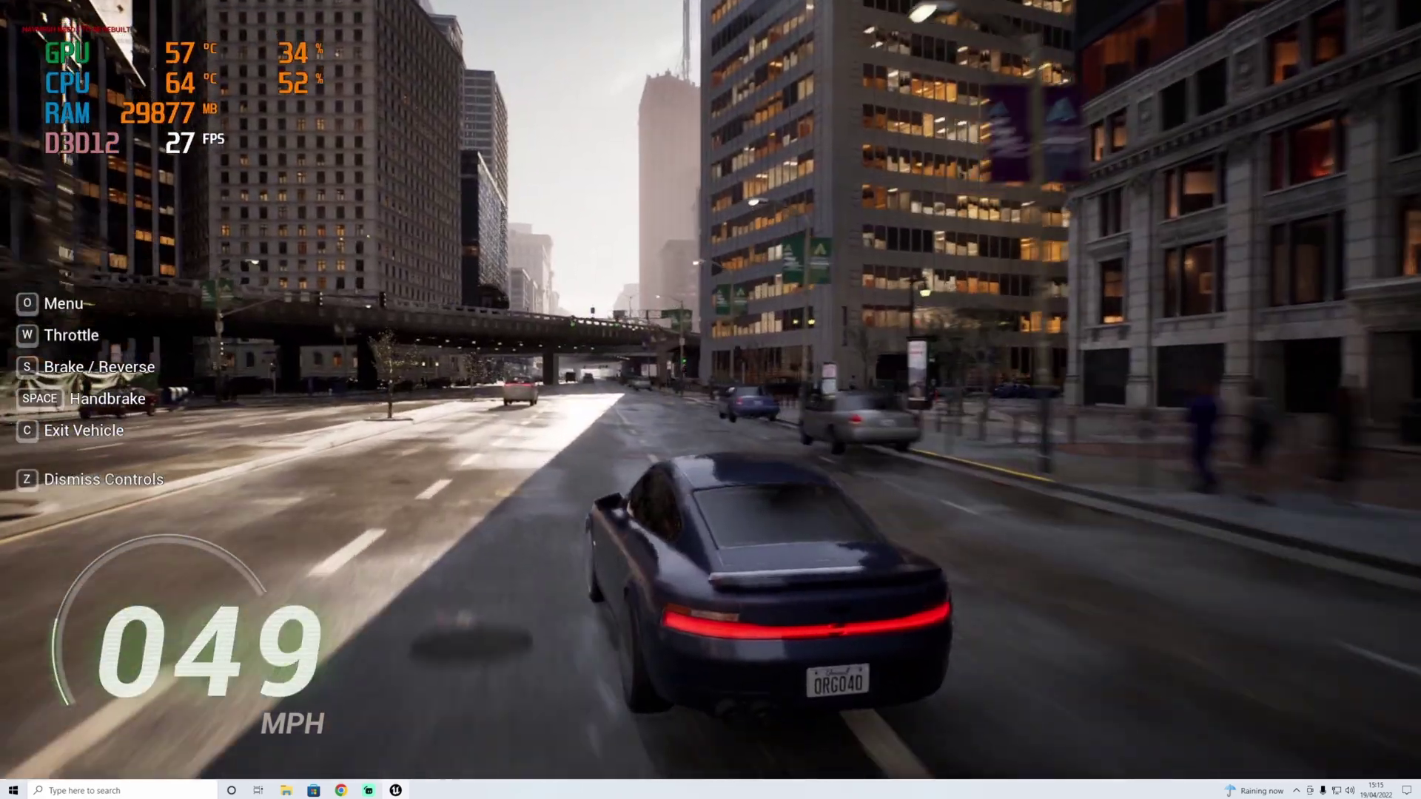
pyautogui.press('w')
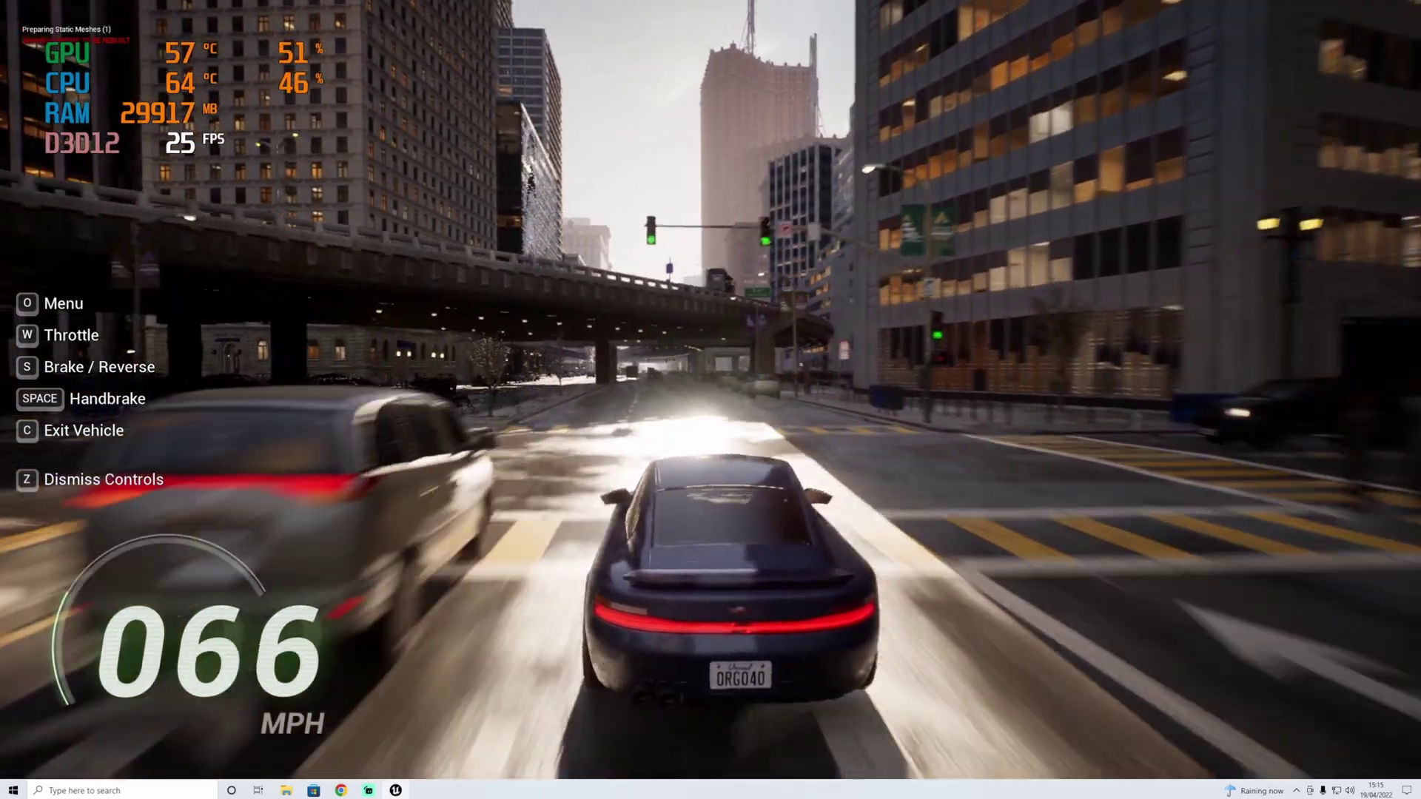
pyautogui.press('w')
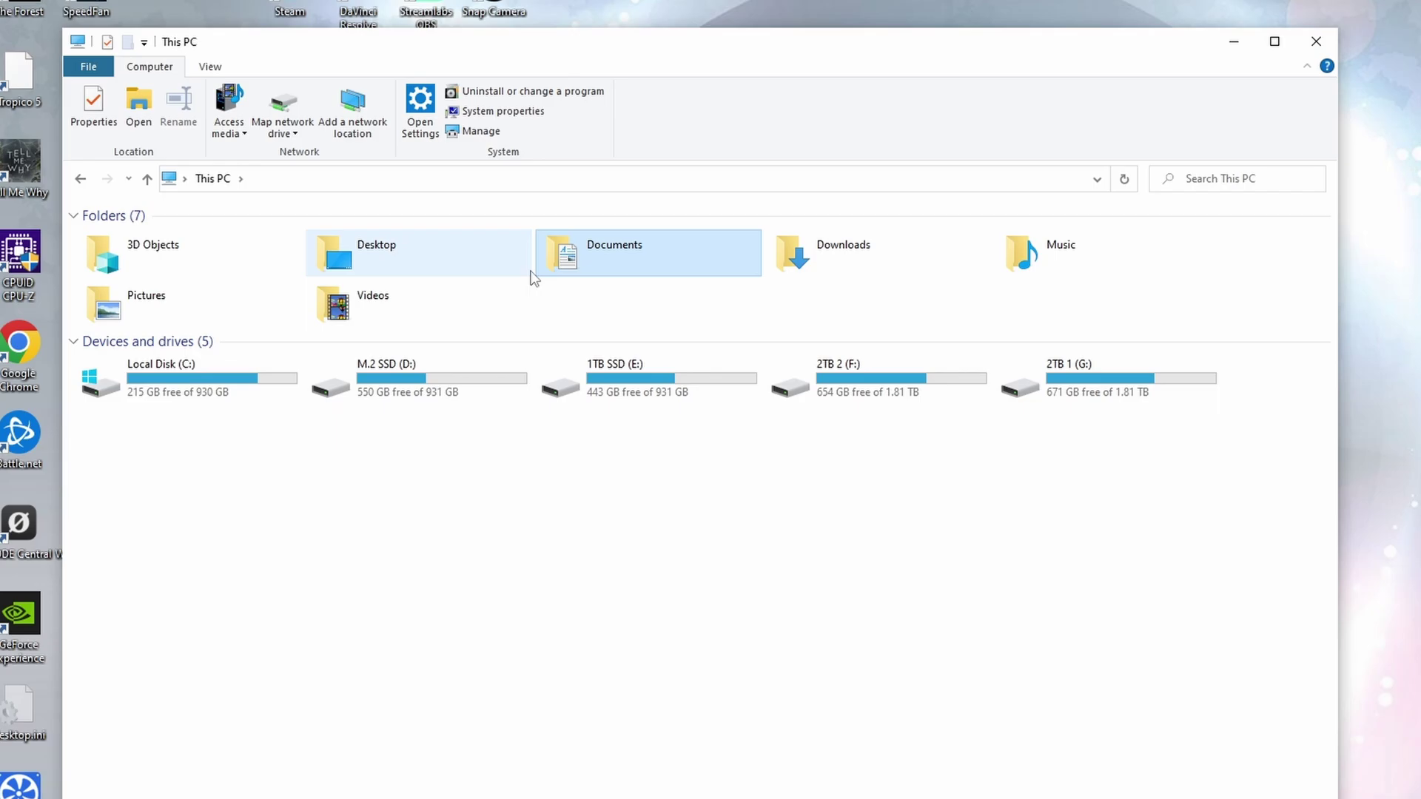
# Step: Extract CitySampleInstallSetup.zip from Downloads into the suggested CitySampleInstallSetup folder
pyautogui.doubleClick(829, 253)
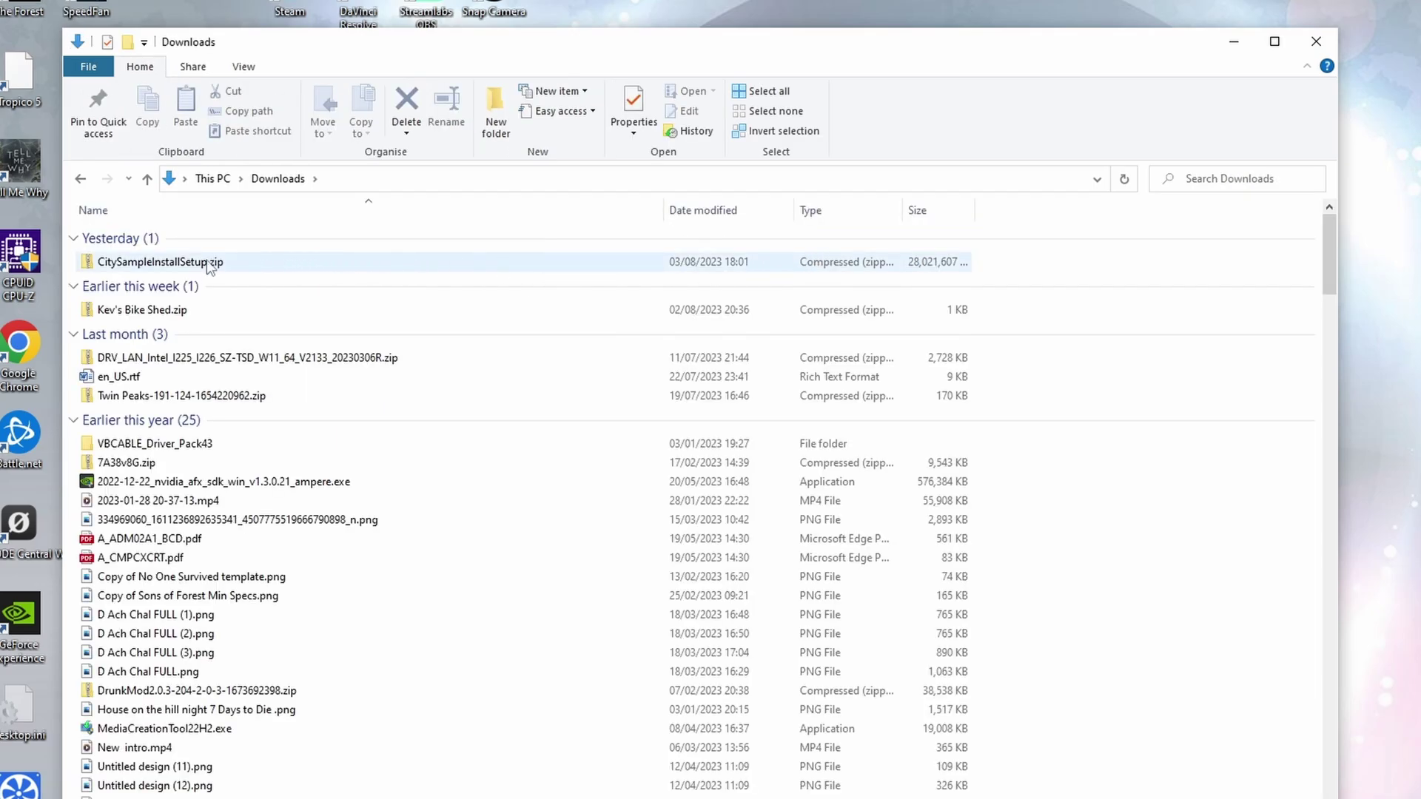
pyautogui.moveTo(208, 265)
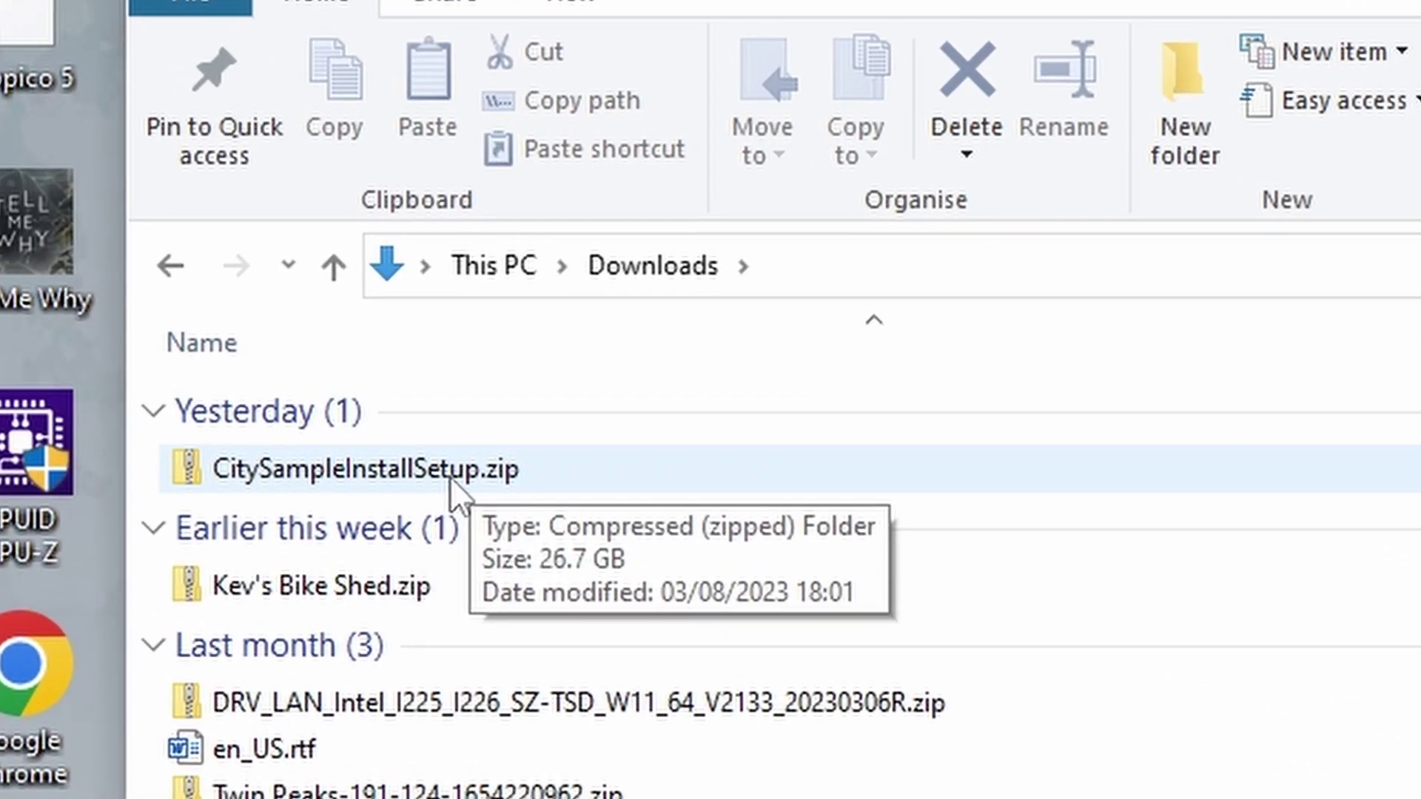
pyautogui.doubleClick(450, 476)
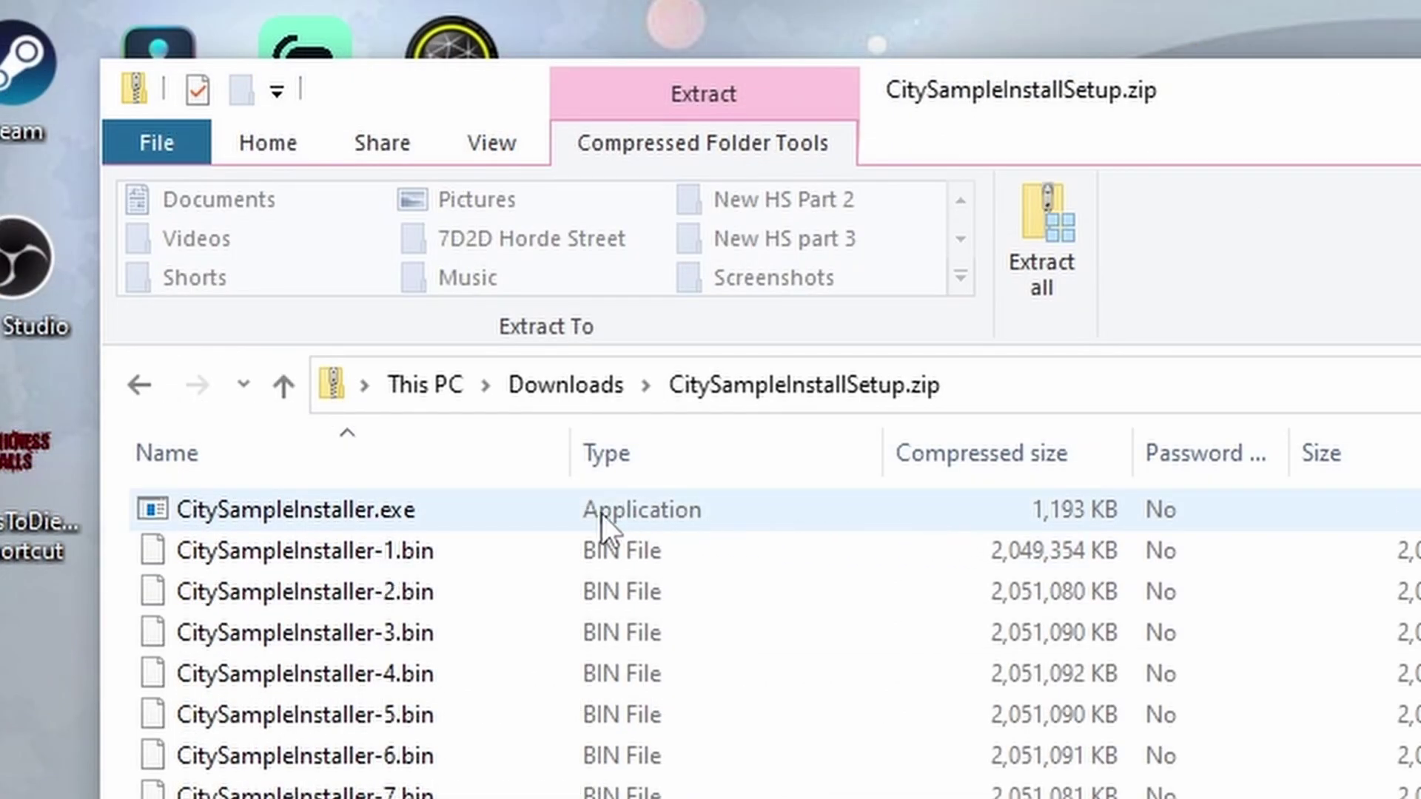
pyautogui.doubleClick(330, 511)
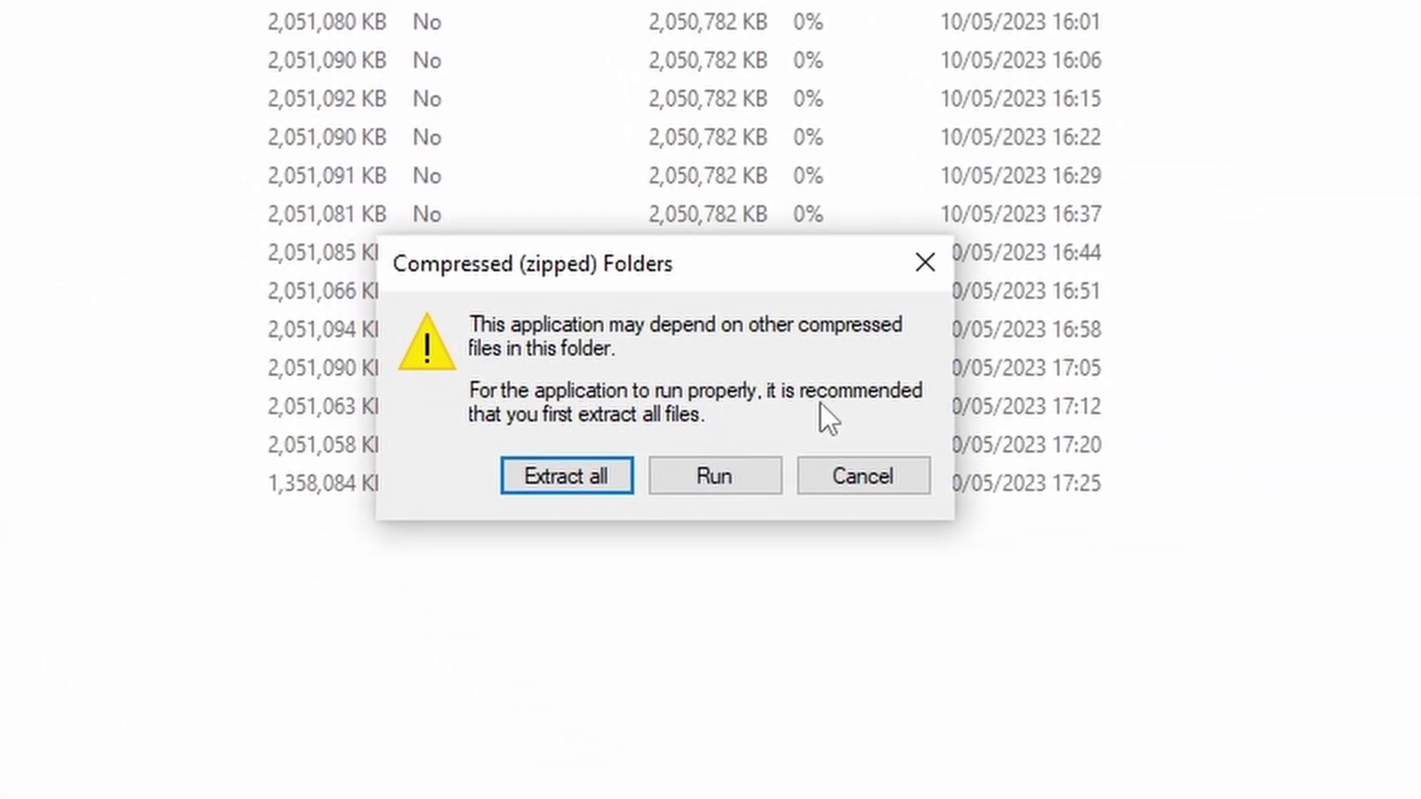
pyautogui.click(623, 473)
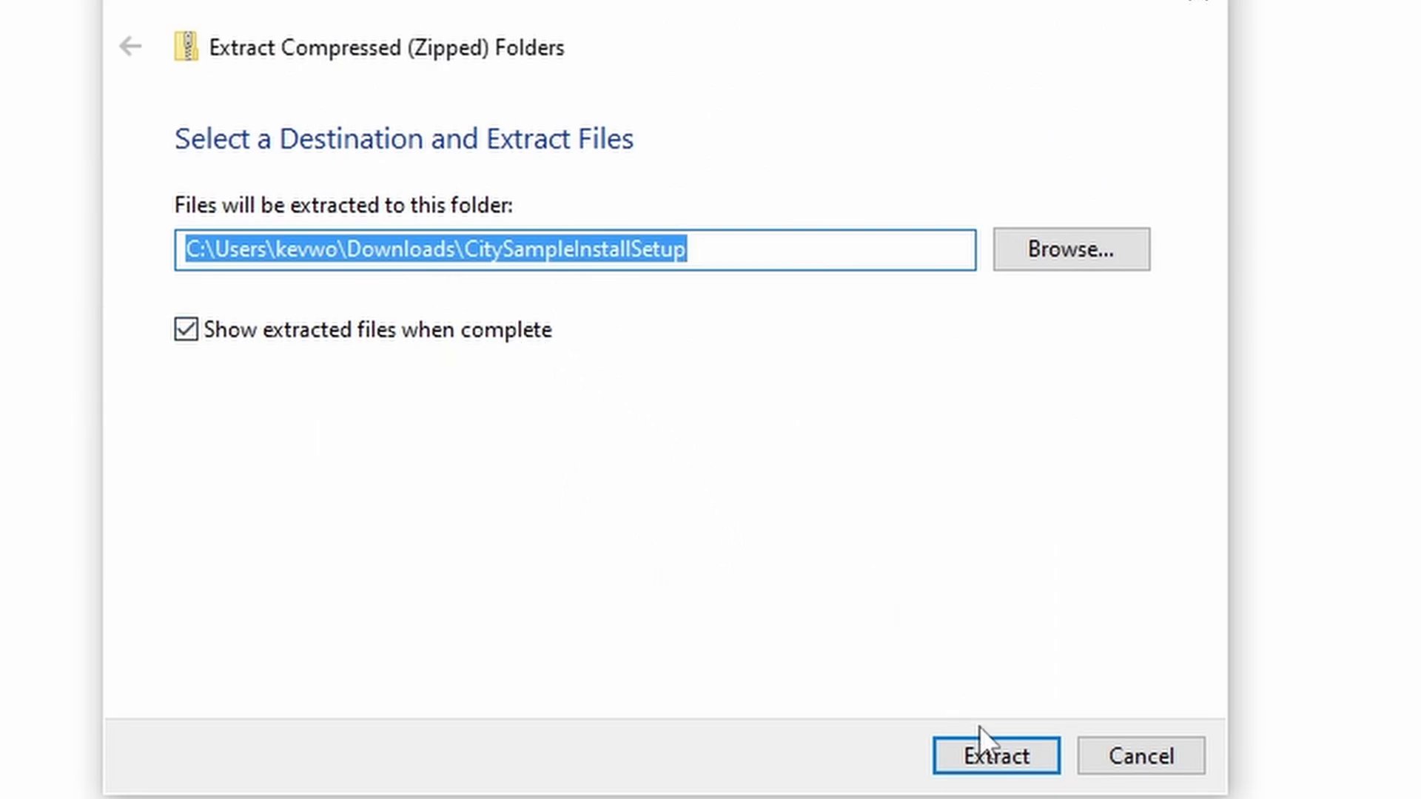
pyautogui.click(988, 748)
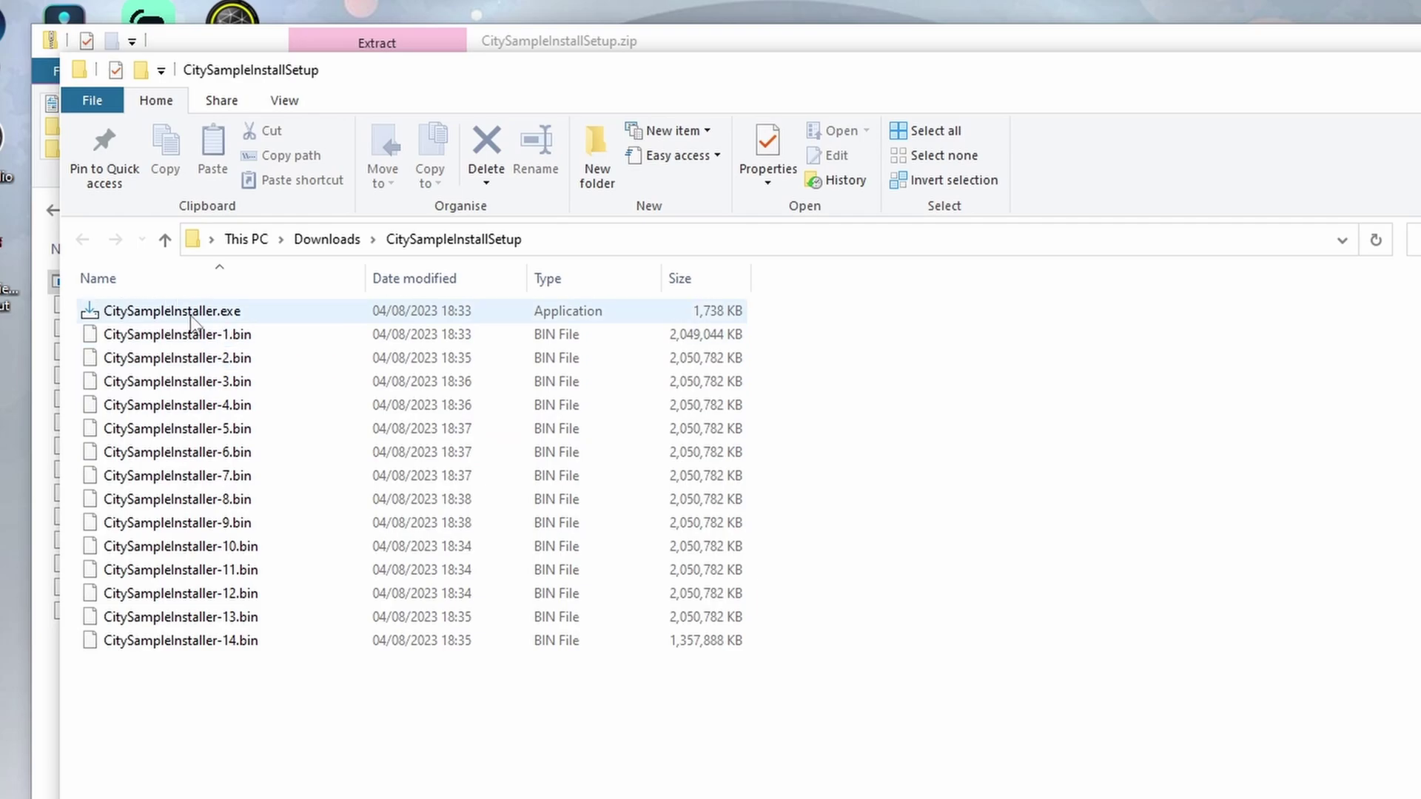
# Step: Run CitySampleInstaller.exe past SmartScreen with Run anyway, choosing Install for me only
pyautogui.moveTo(190, 312)
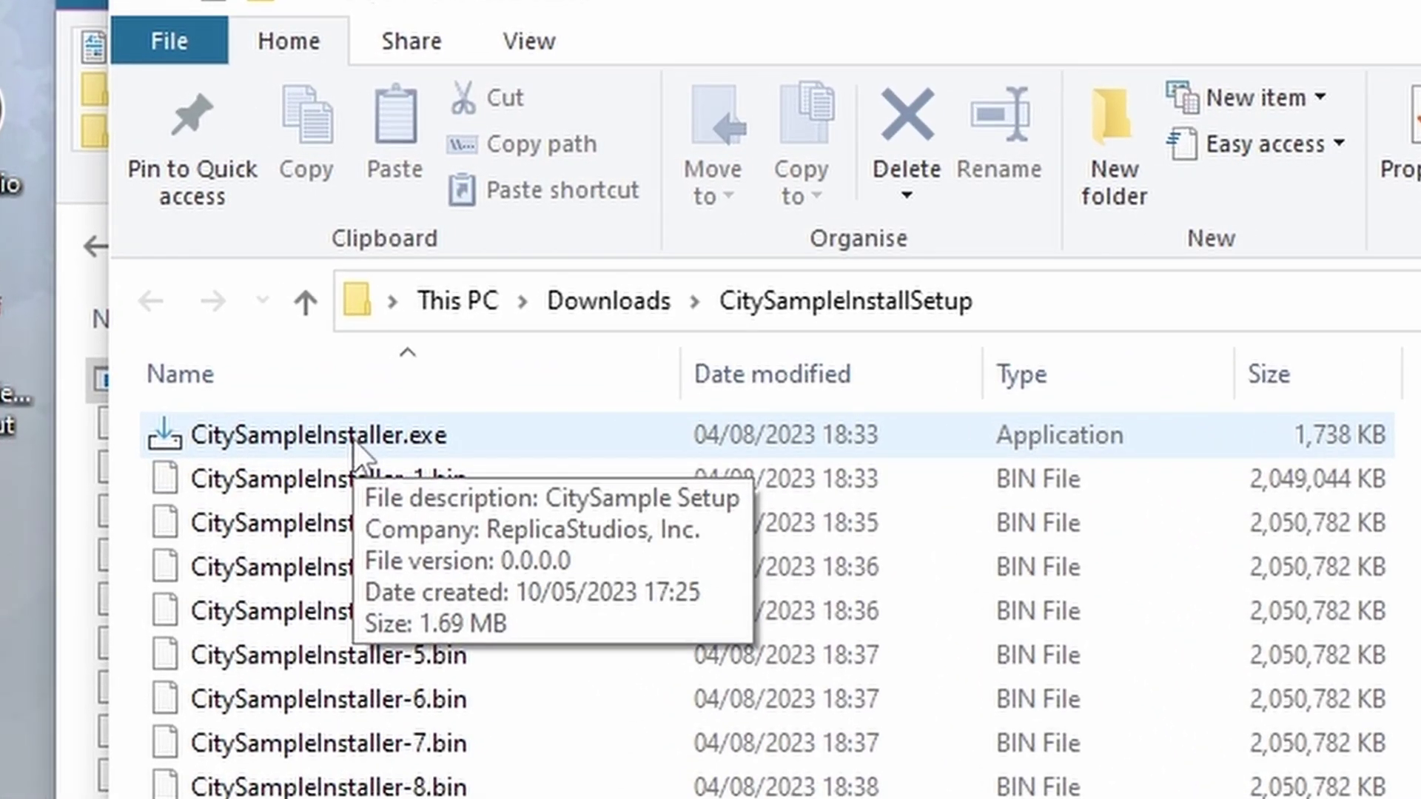
pyautogui.doubleClick(352, 438)
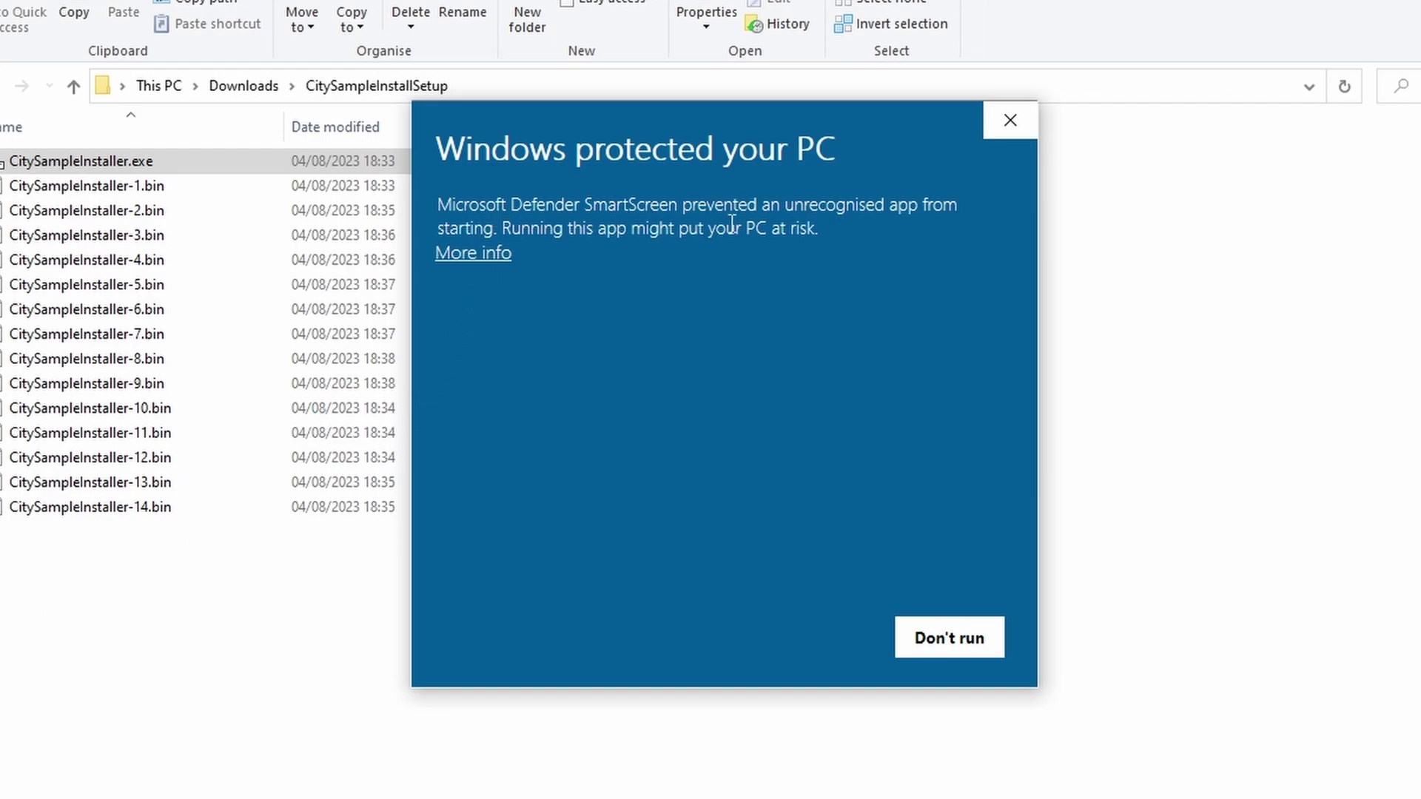
pyautogui.click(474, 253)
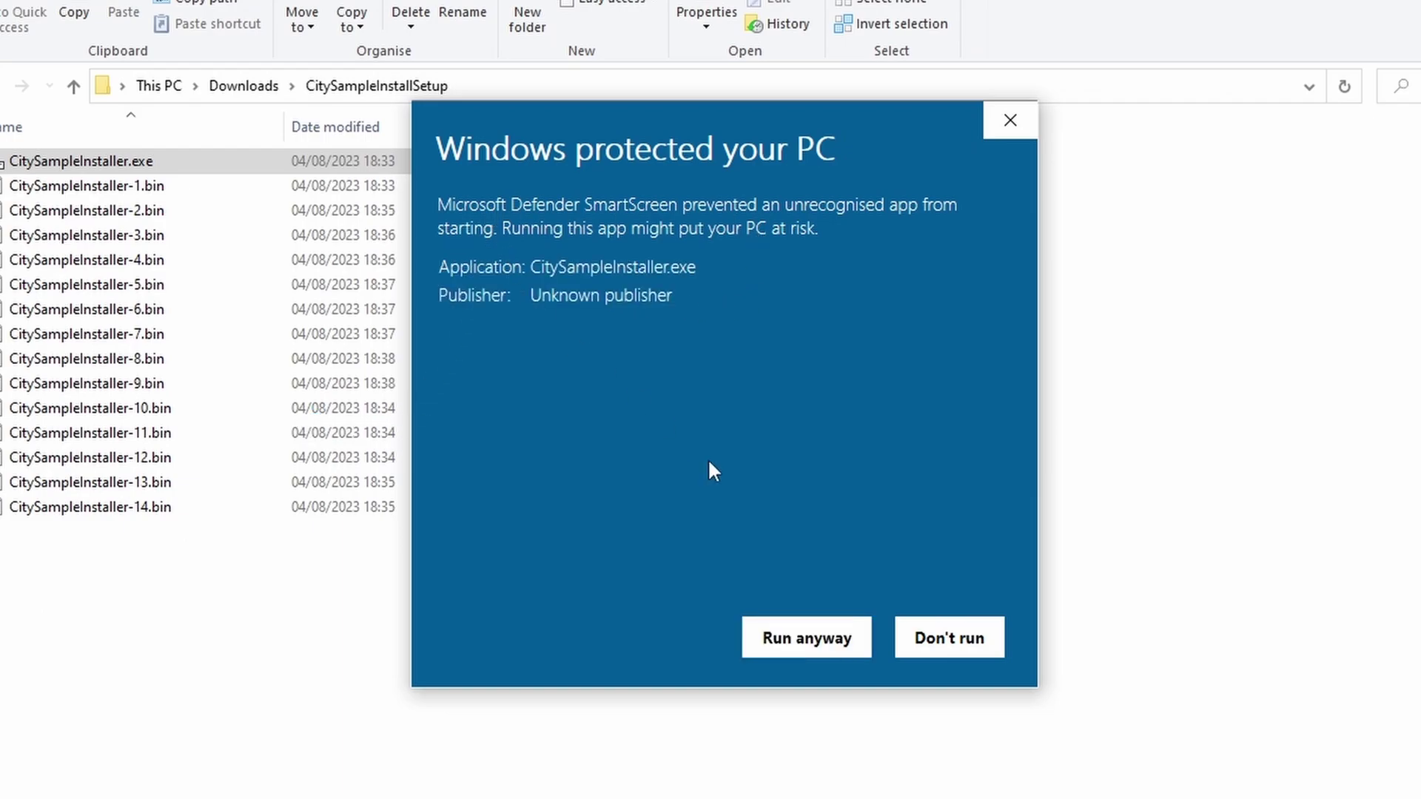
pyautogui.click(809, 650)
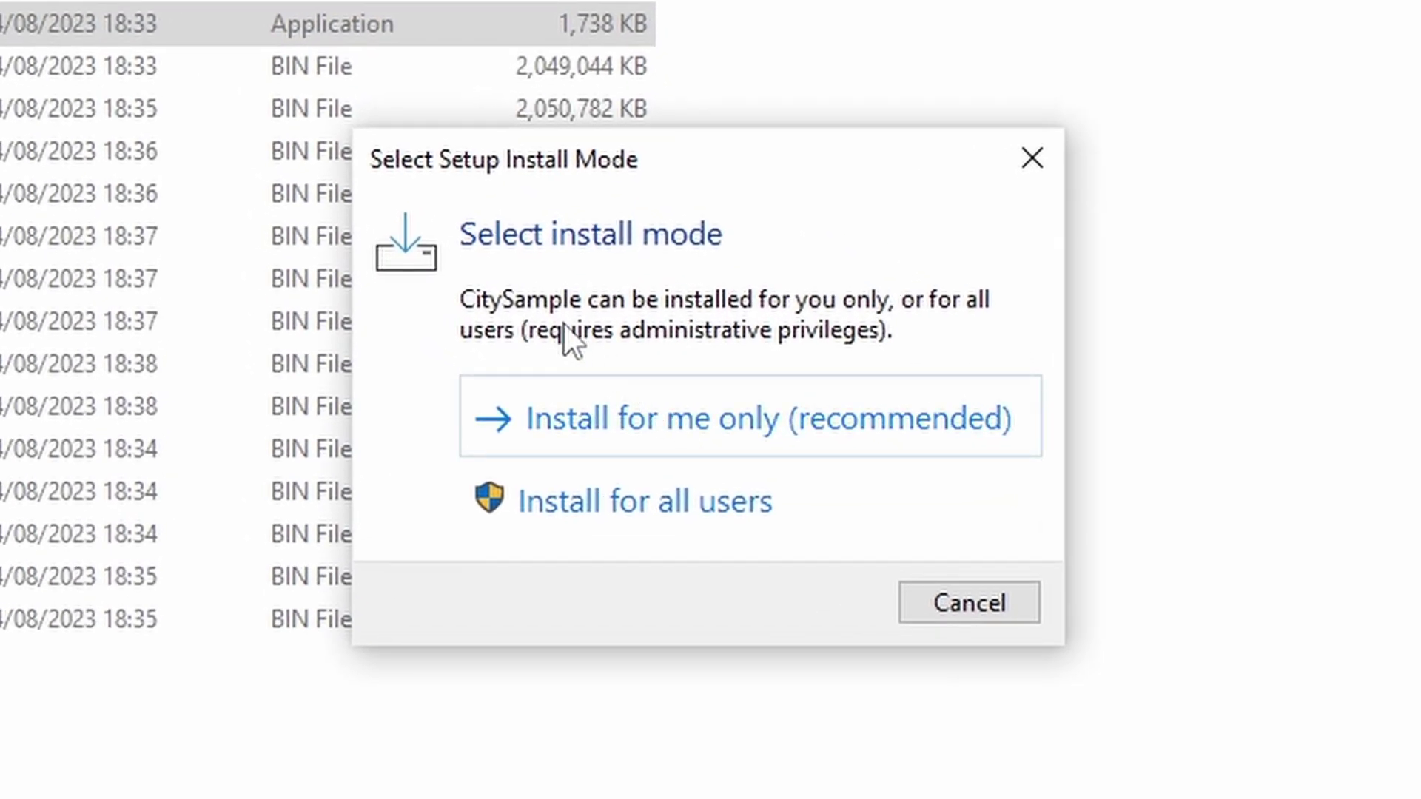
pyautogui.click(674, 427)
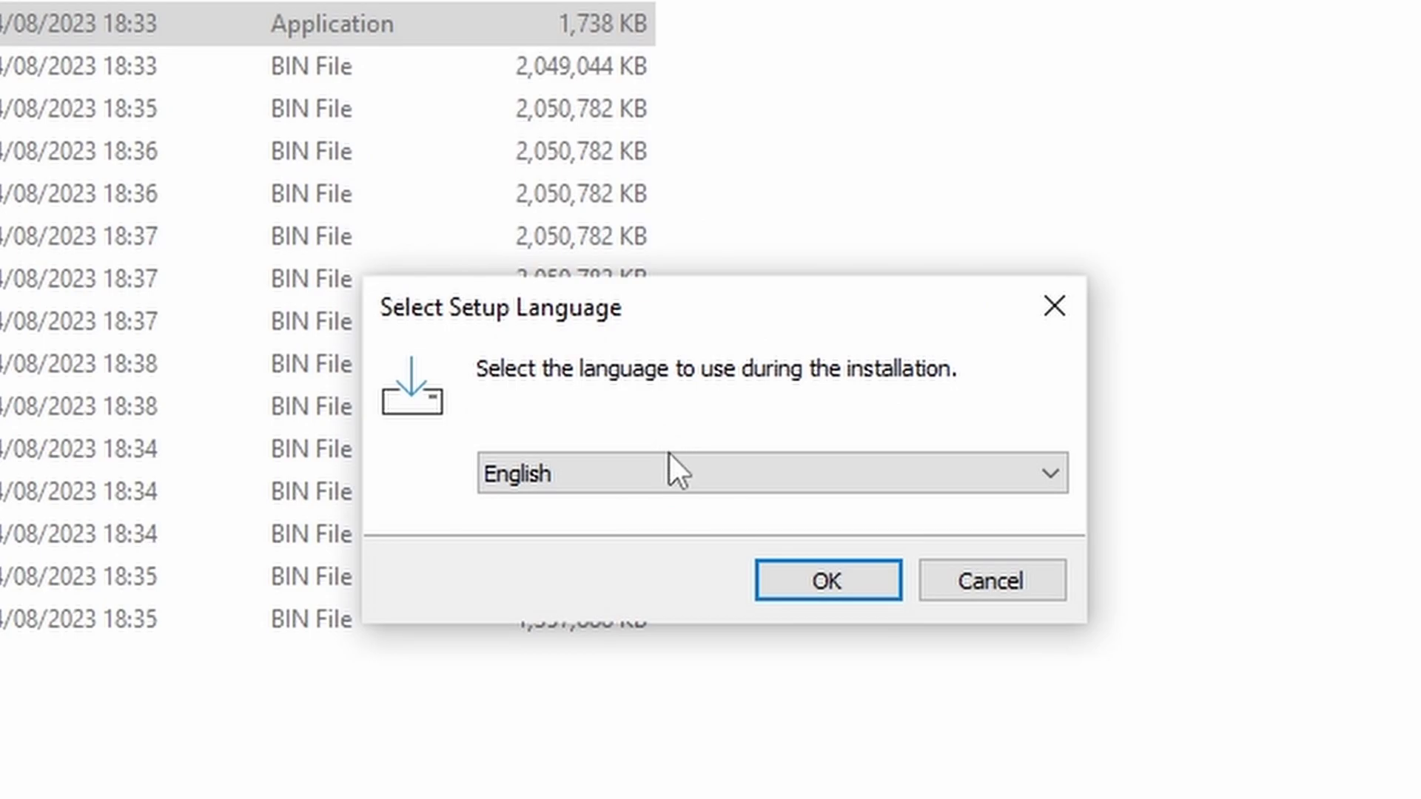
# Step: Confirm English as the setup language and accept the CitySample licence agreement
pyautogui.click(814, 580)
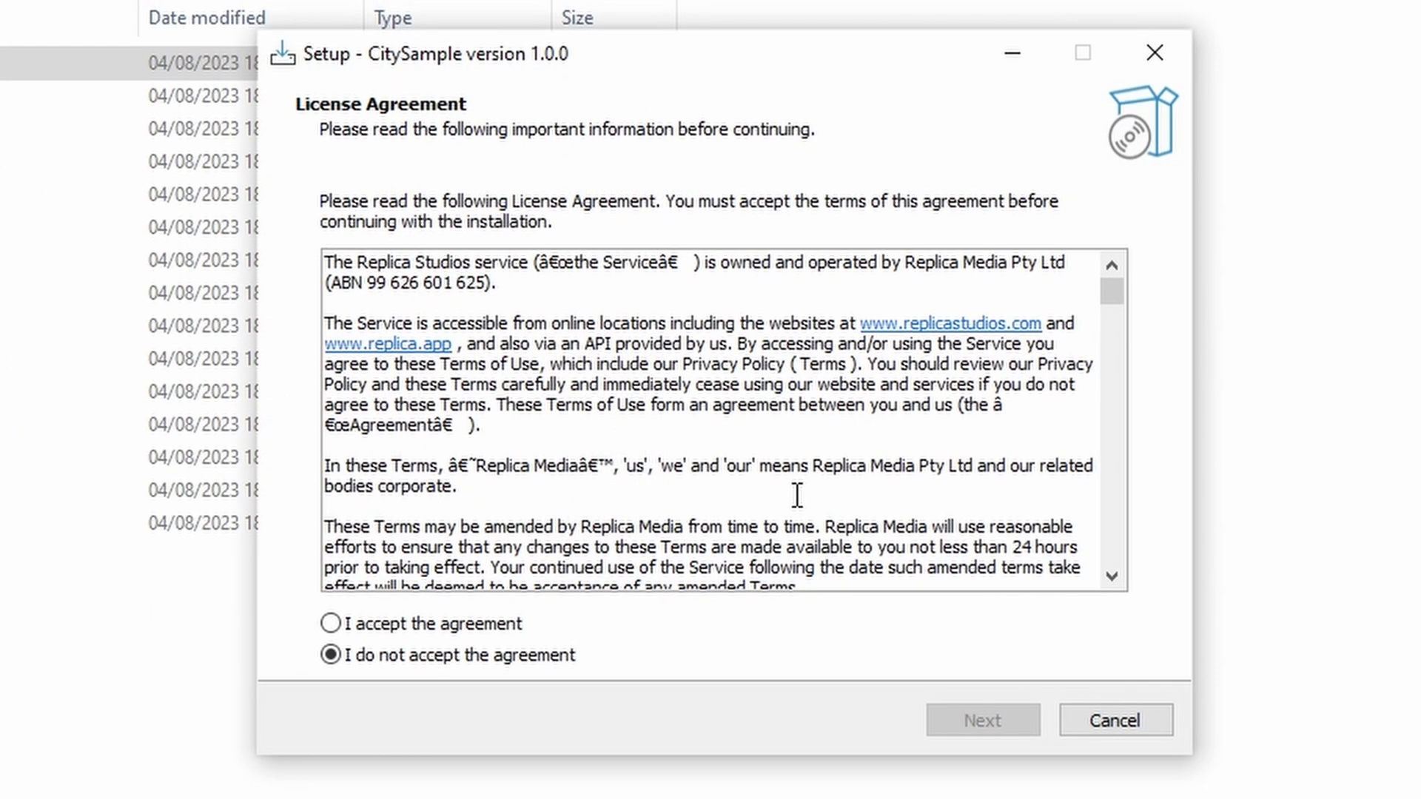
pyautogui.click(354, 626)
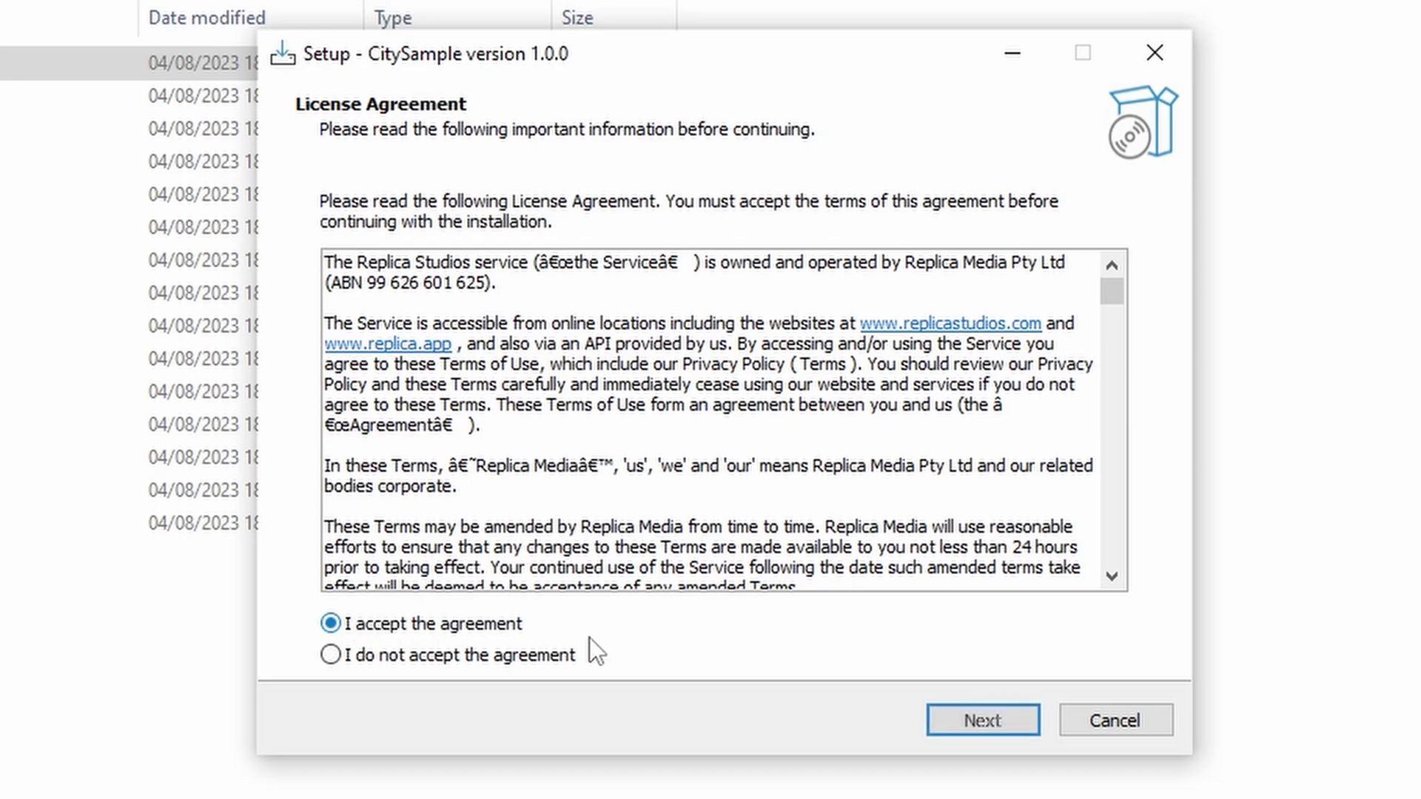
pyautogui.click(968, 722)
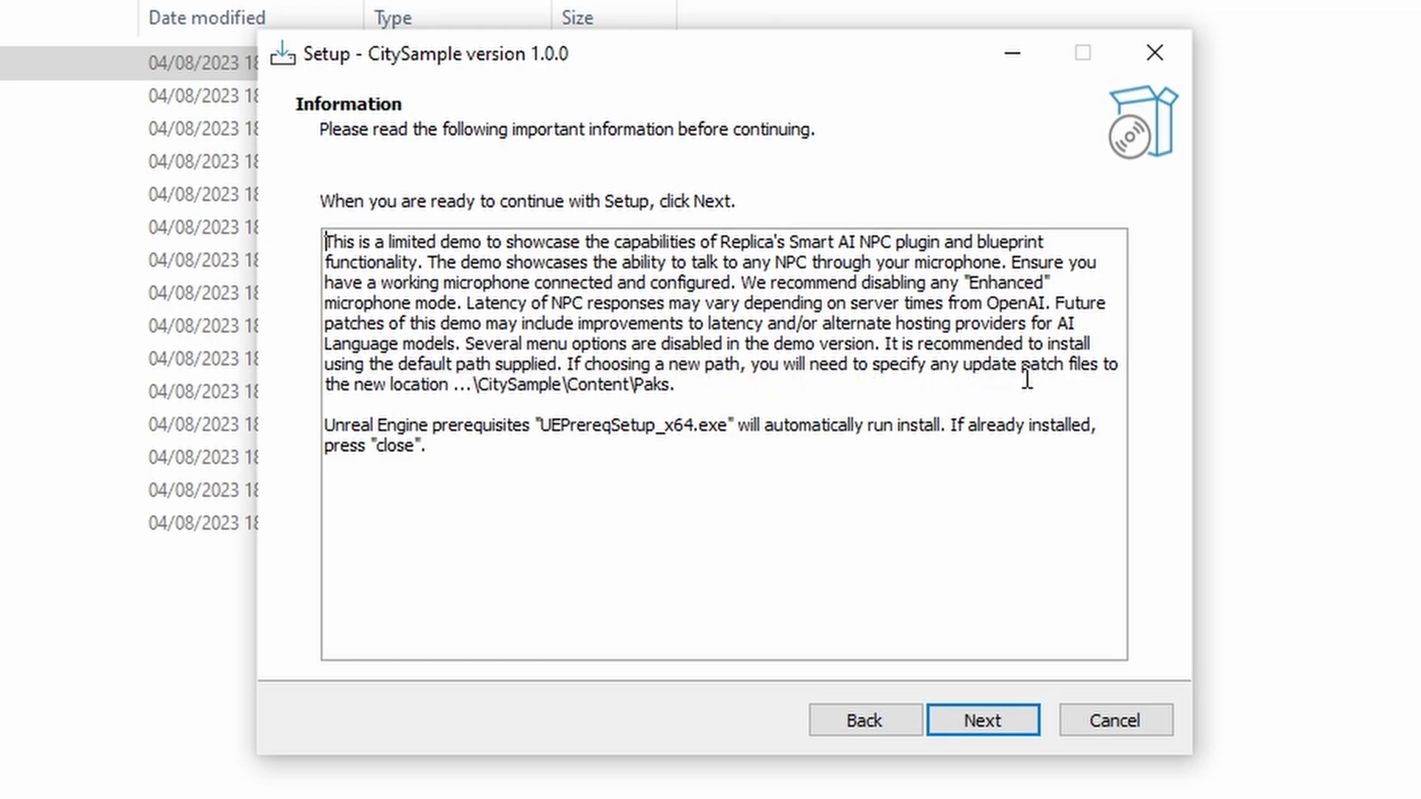
# Step: Keep the default install folder with a desktop shortcut and start installing CitySample
pyautogui.click(975, 721)
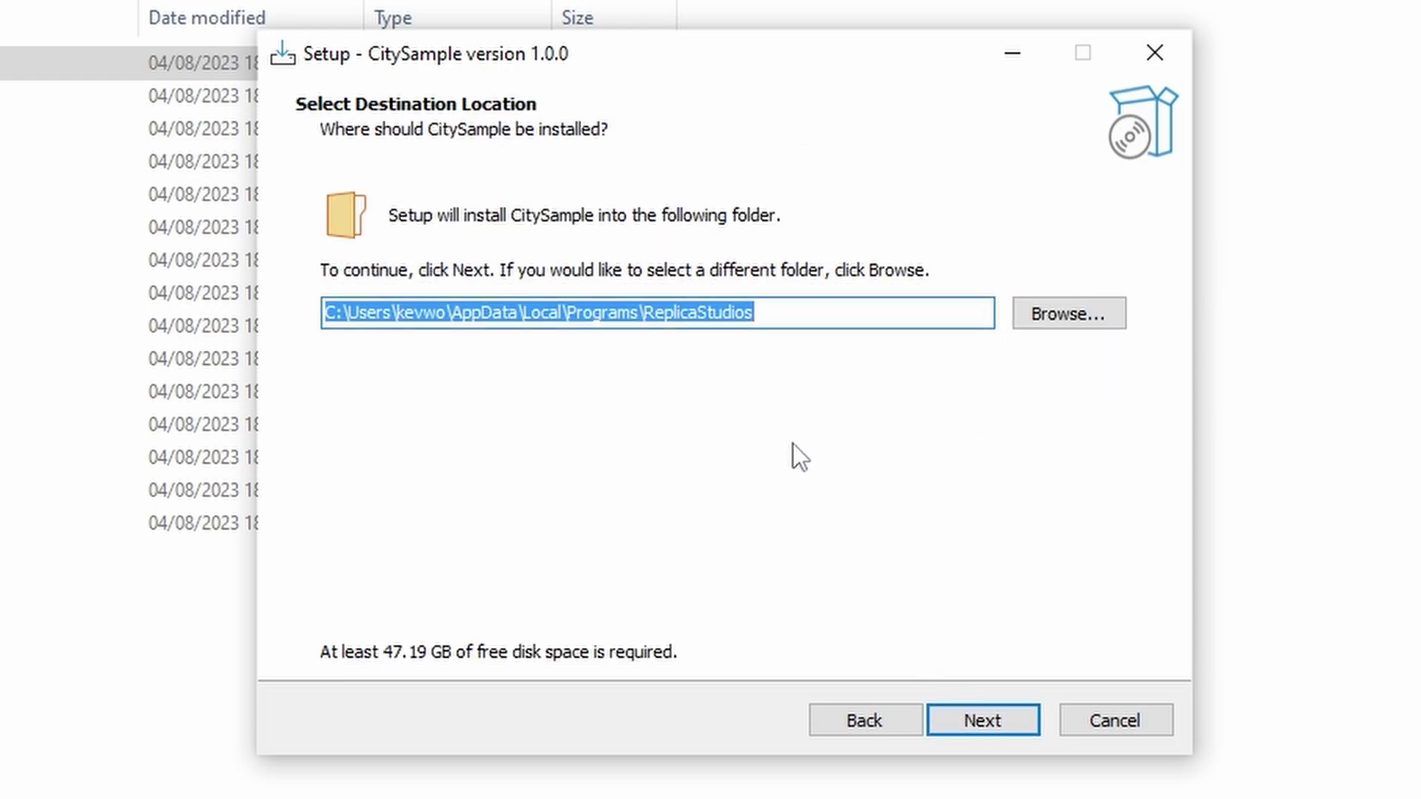
pyautogui.click(975, 719)
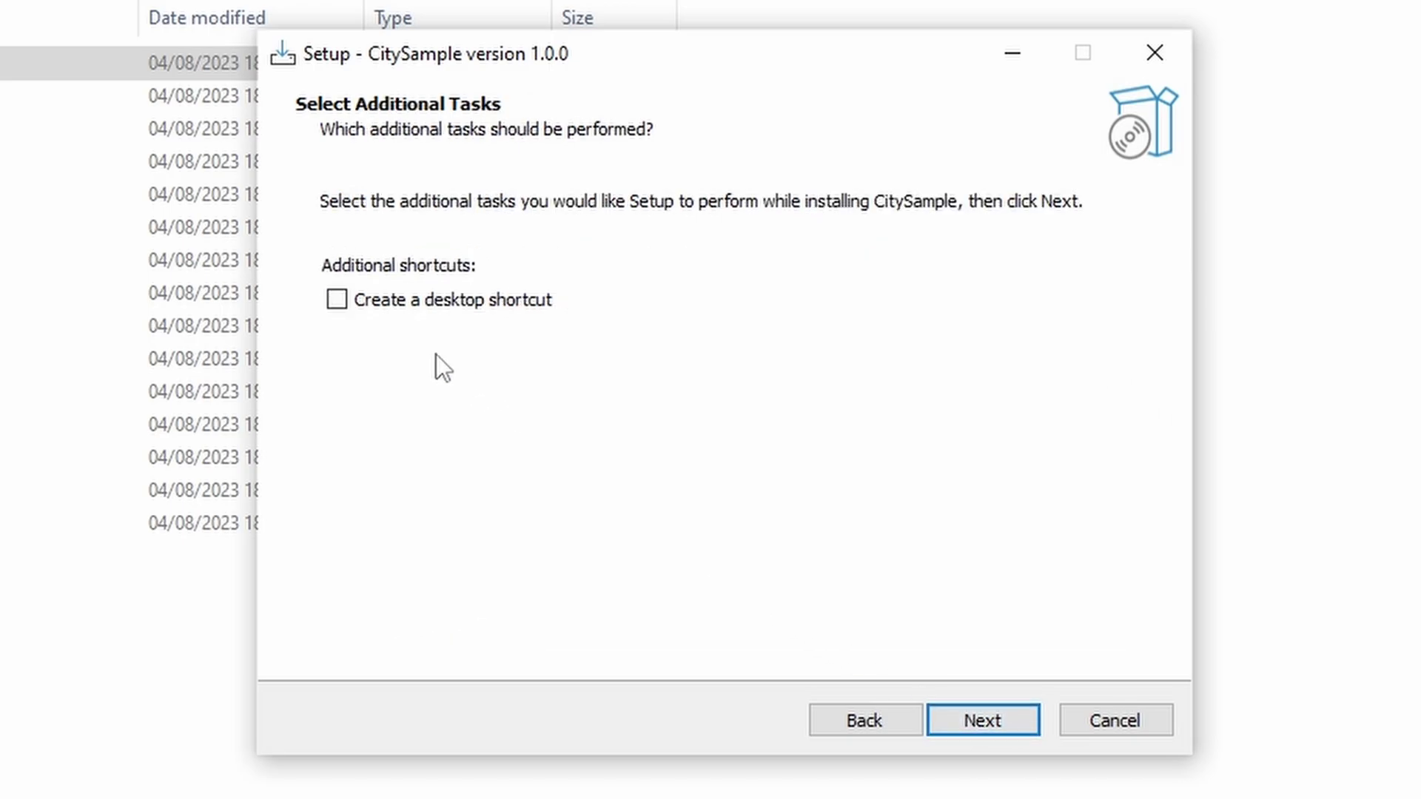
pyautogui.click(948, 720)
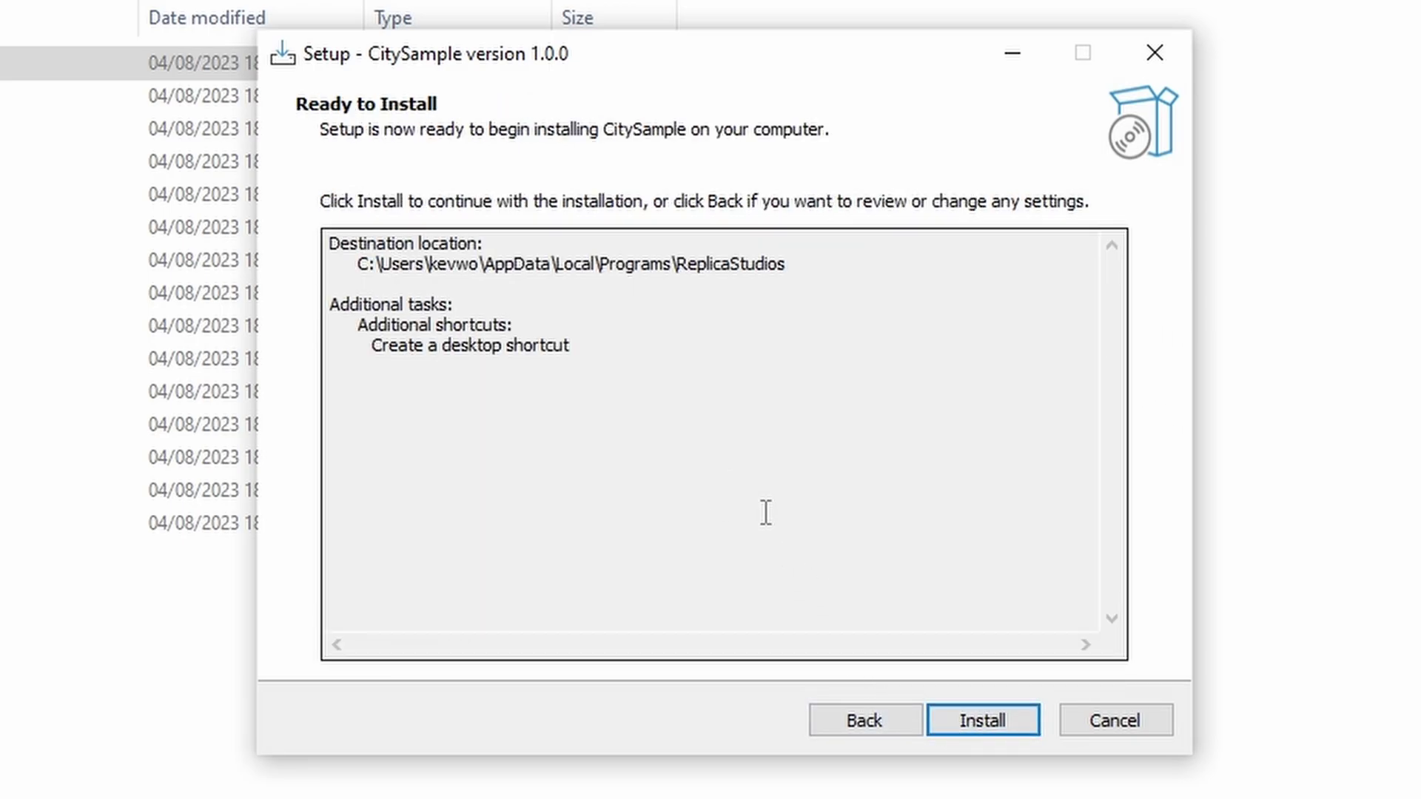
pyautogui.click(978, 725)
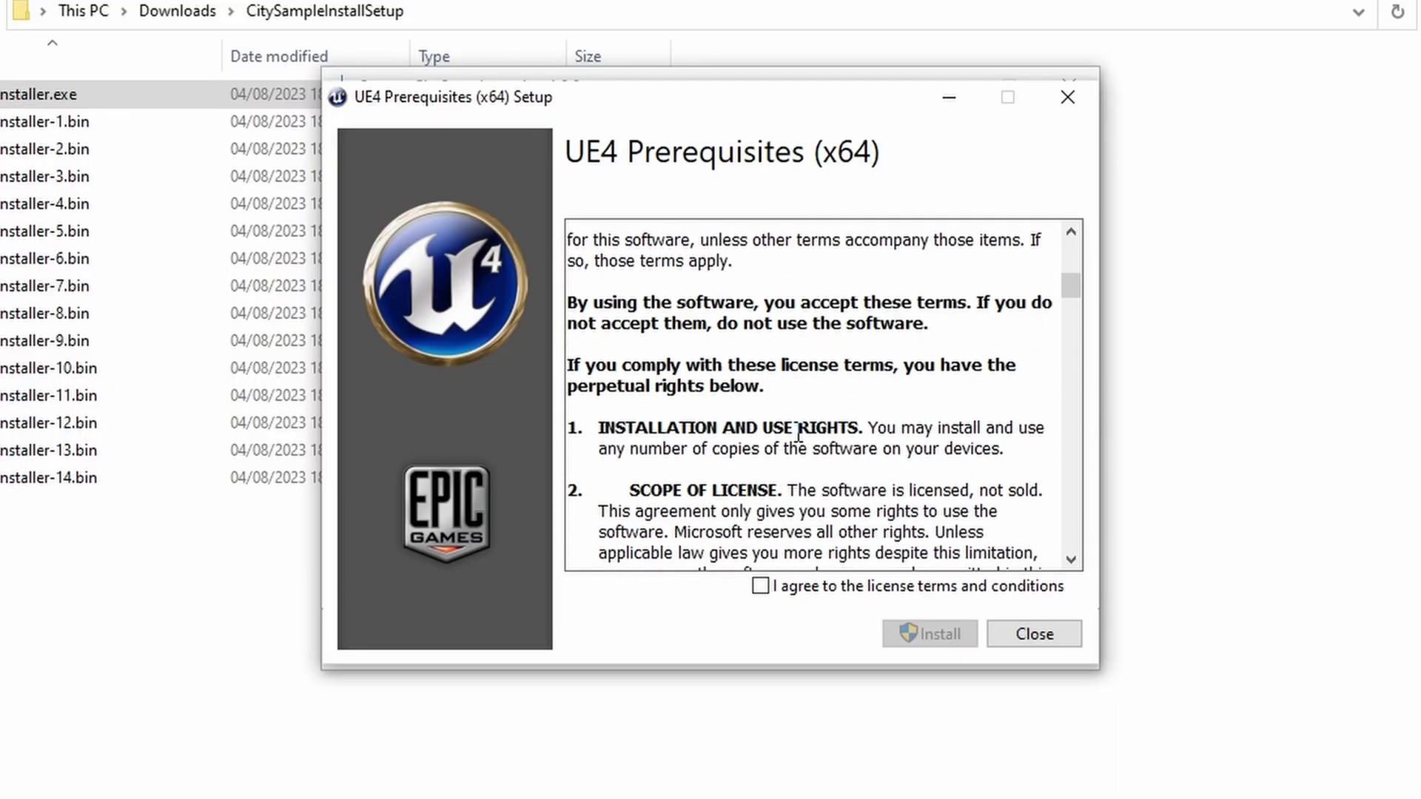
pyautogui.scroll(-5, 805, 437)
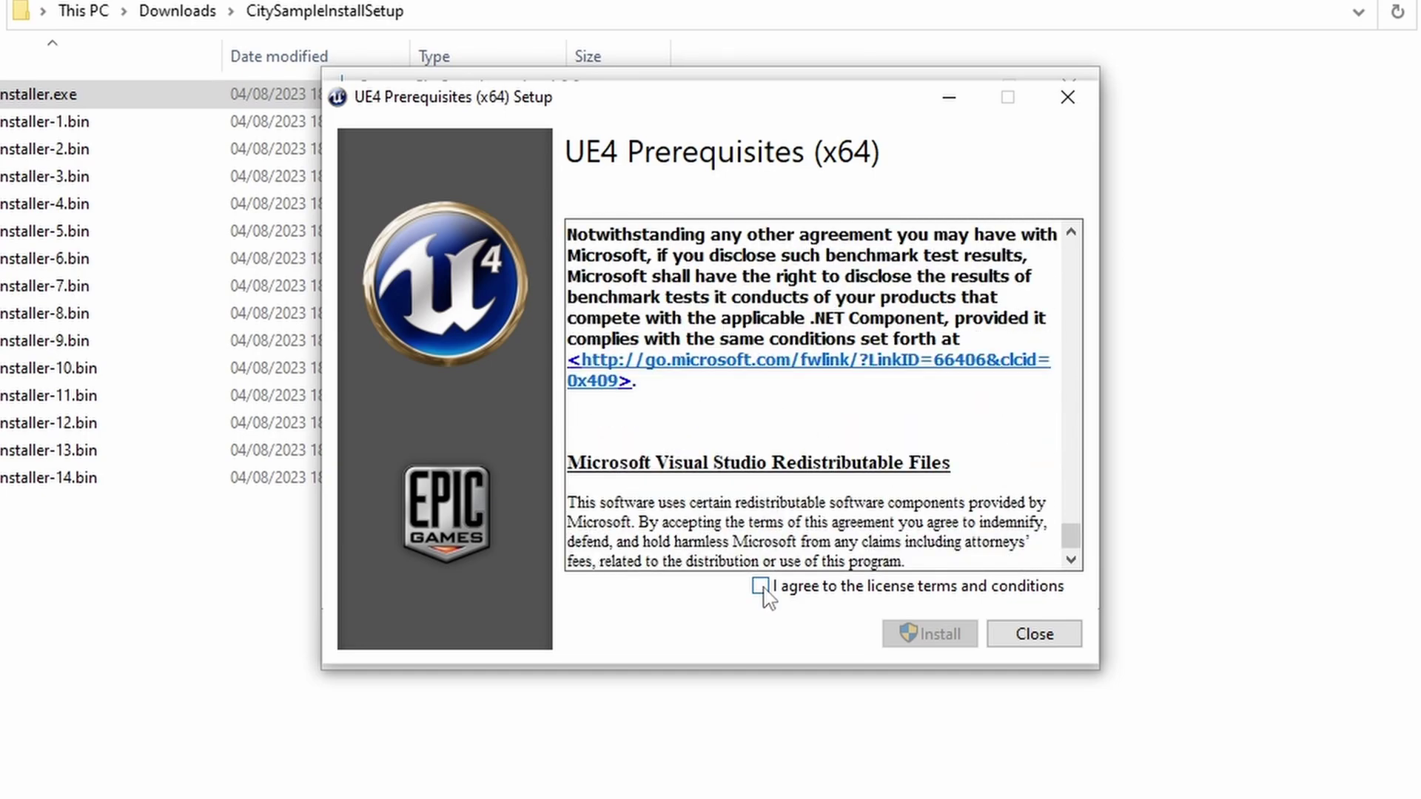
# Step: Agree to and install the UE4 Prerequisites, then advance CitySample Setup to its final page
pyautogui.click(760, 585)
pyautogui.click(905, 634)
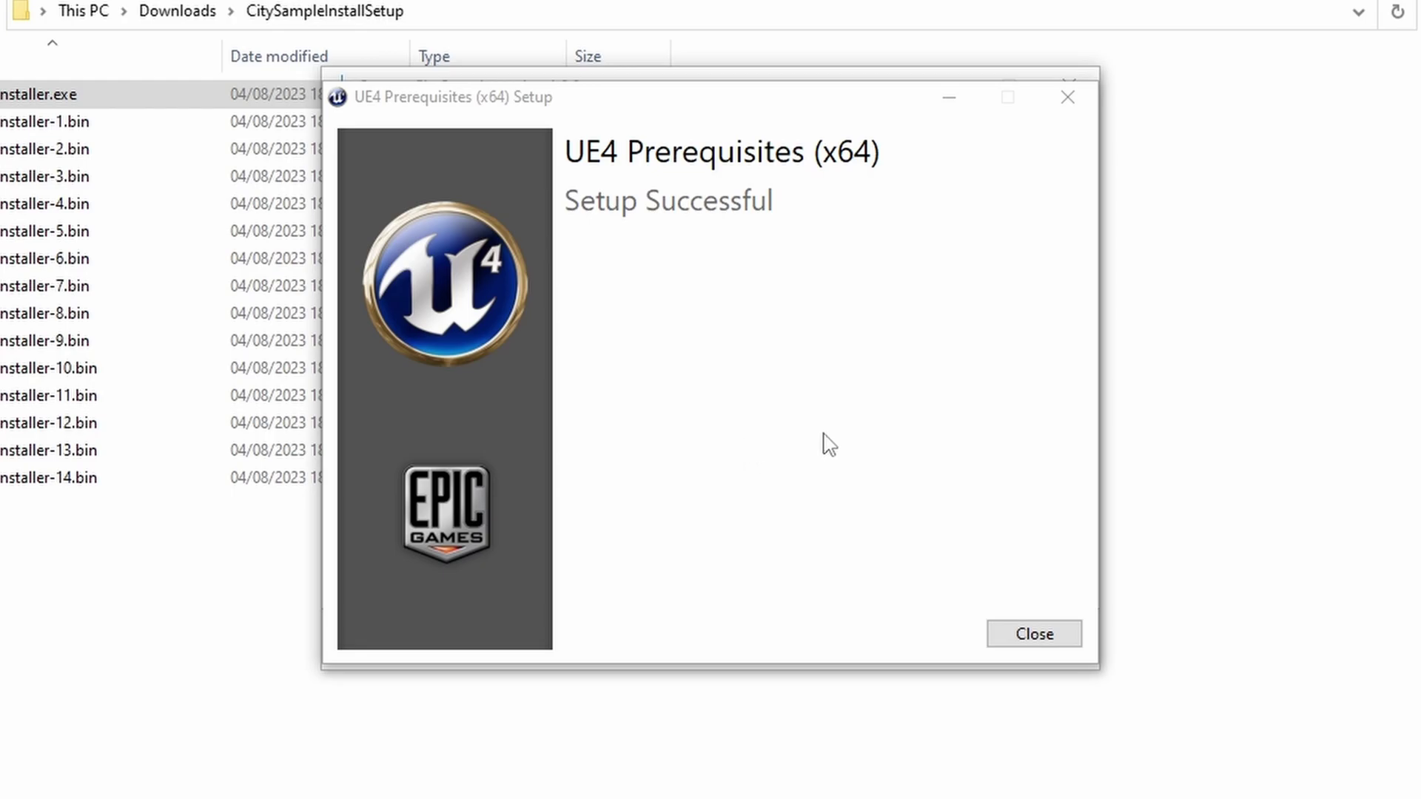
pyautogui.click(1014, 635)
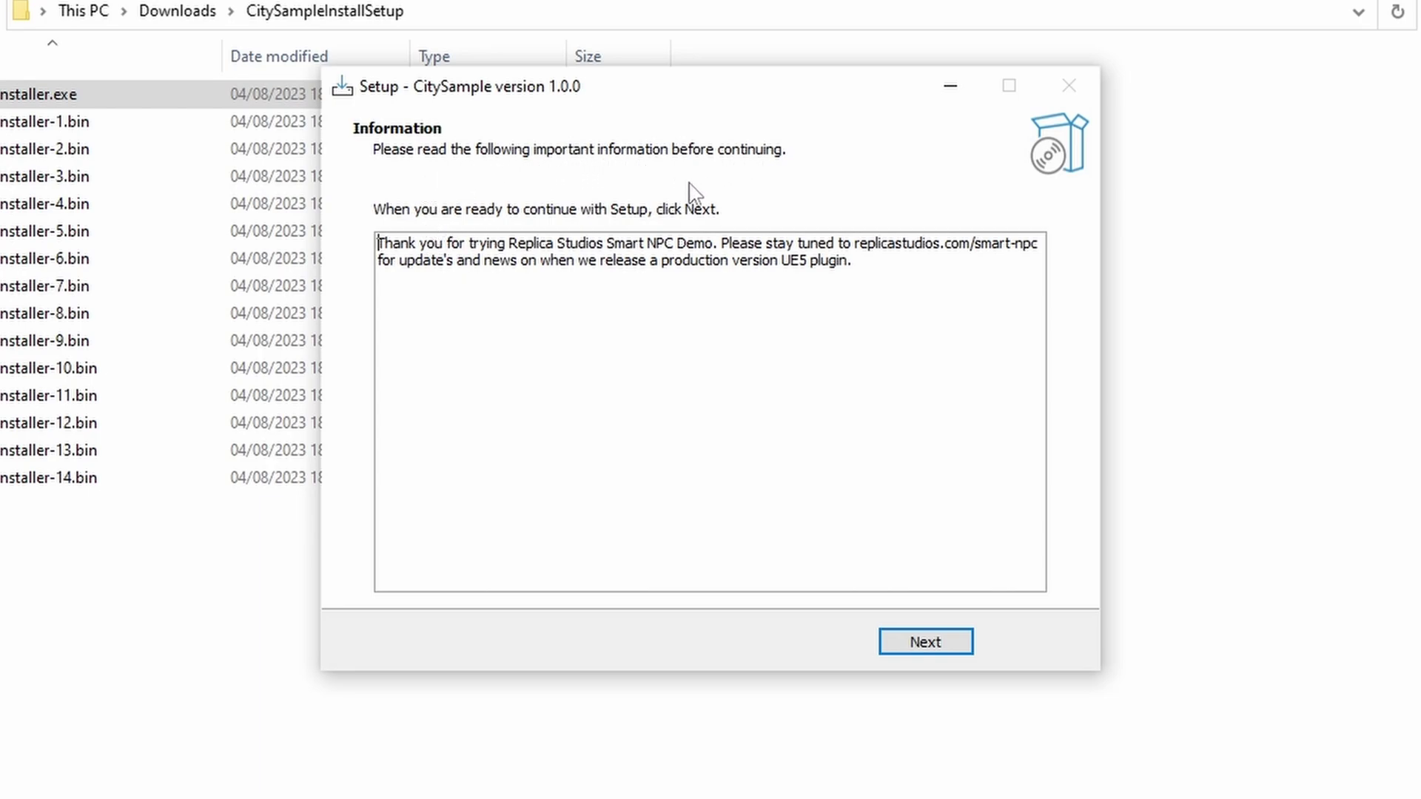
pyautogui.click(924, 641)
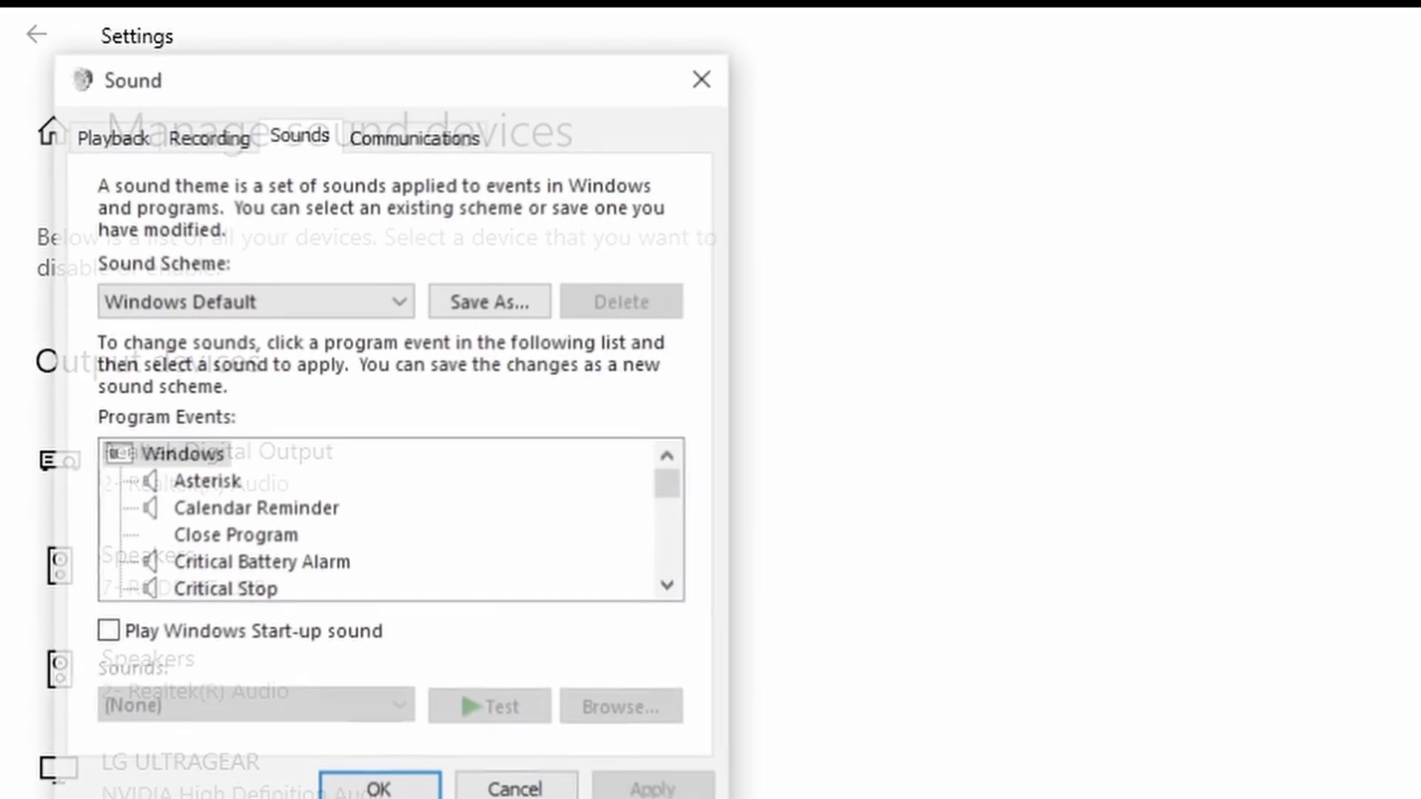
# Step: Open the RODE microphone's properties from the Recording list and check its input level of 48
pyautogui.click(209, 140)
pyautogui.doubleClick(333, 534)
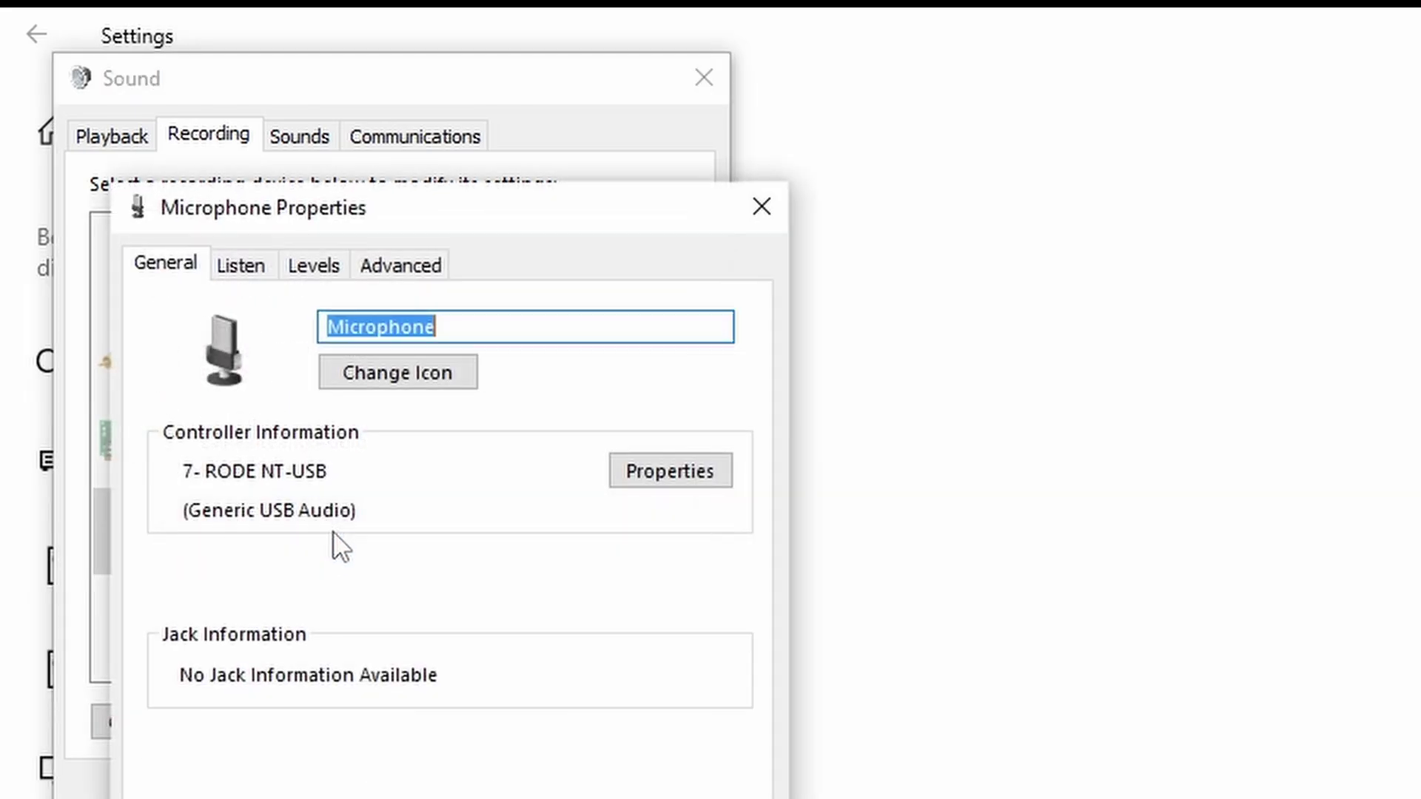
pyautogui.click(321, 271)
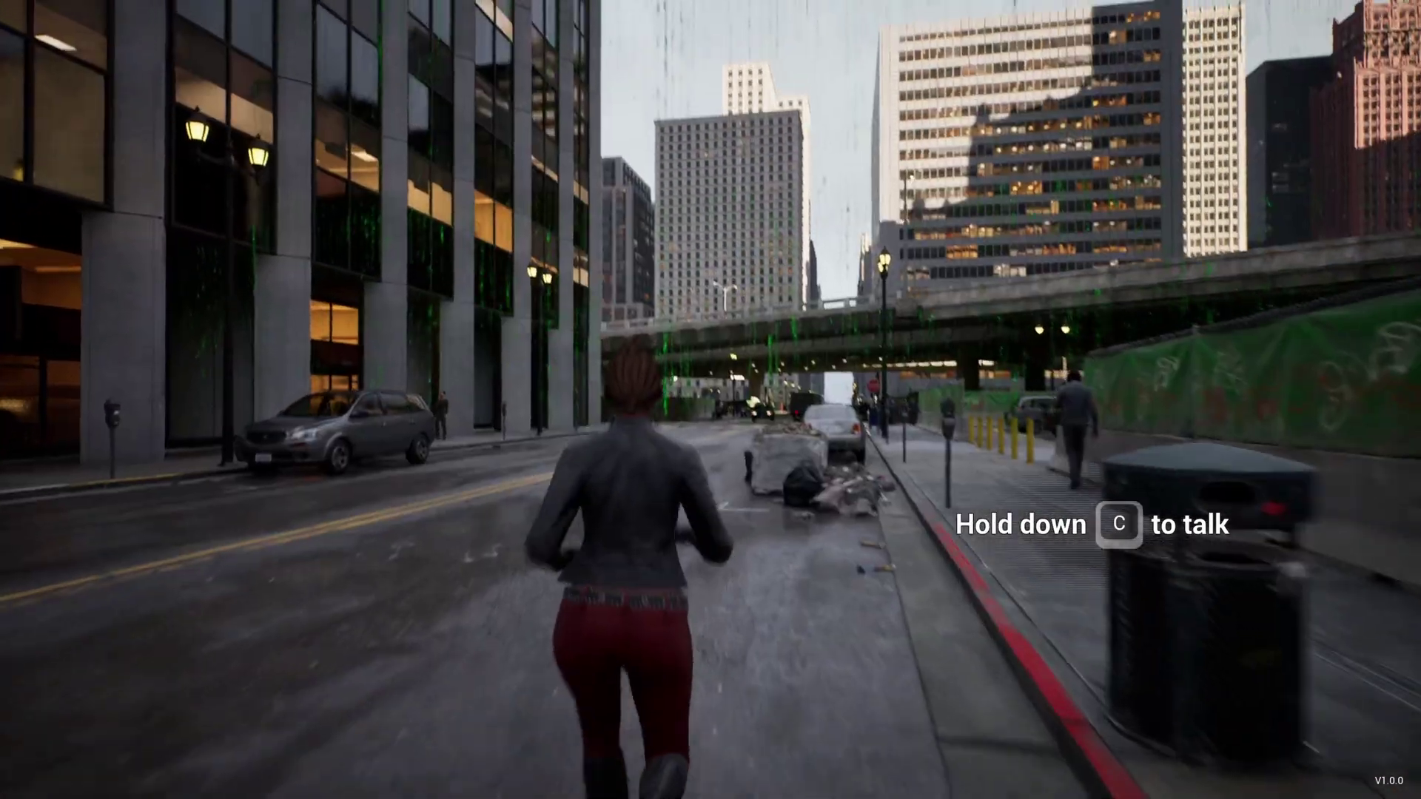
# Step: Run the character down the street past the rubble bags toward the overpass
pyautogui.press('w')
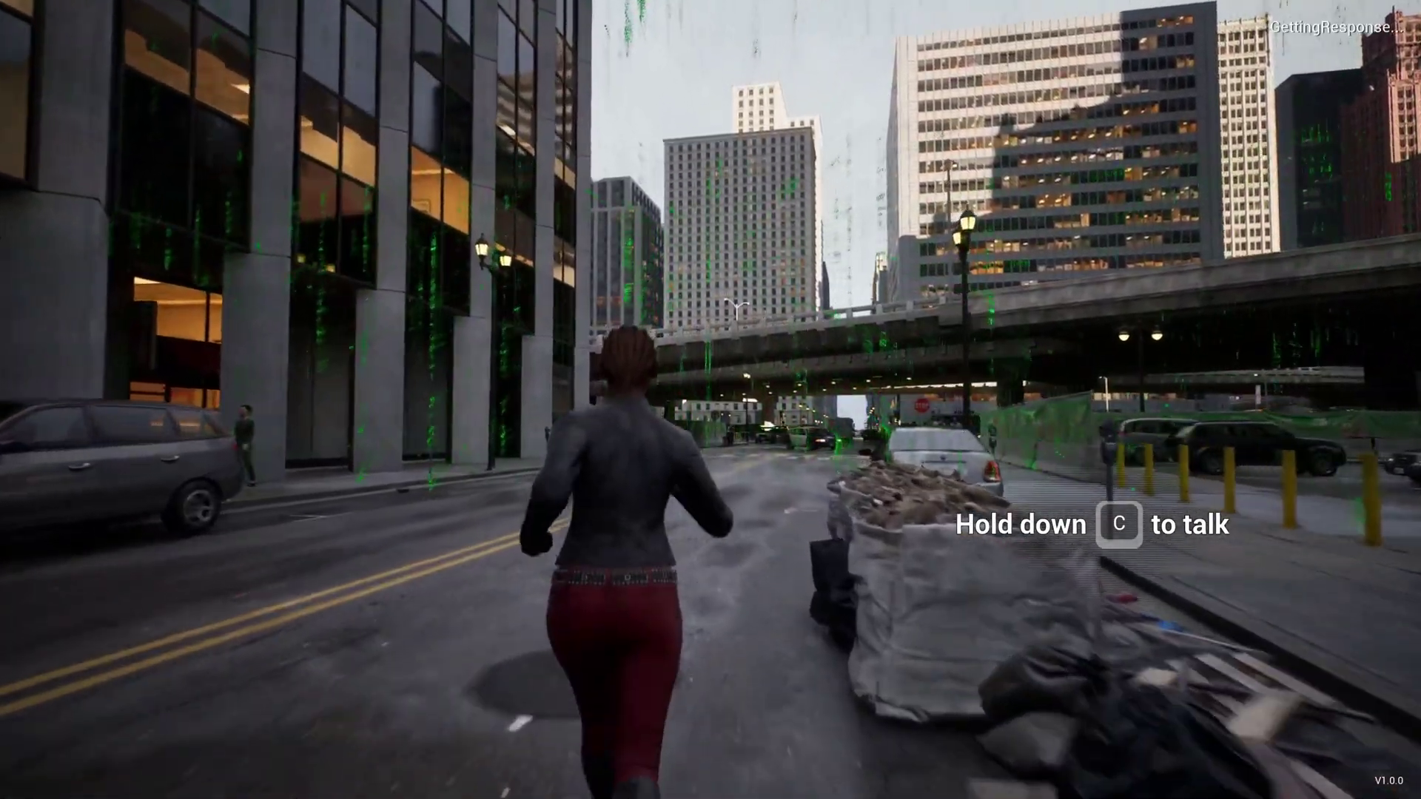
pyautogui.press('w')
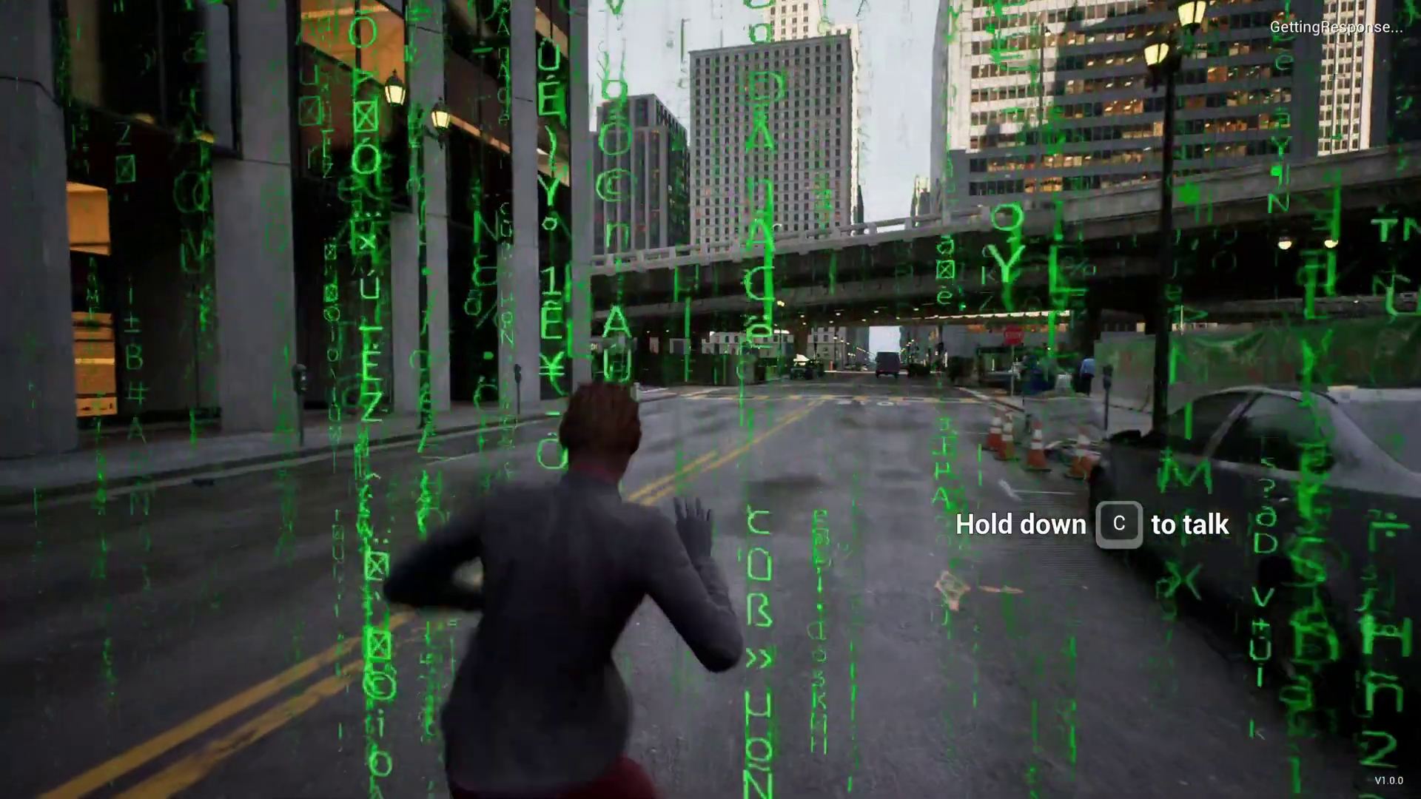
pyautogui.press('w')
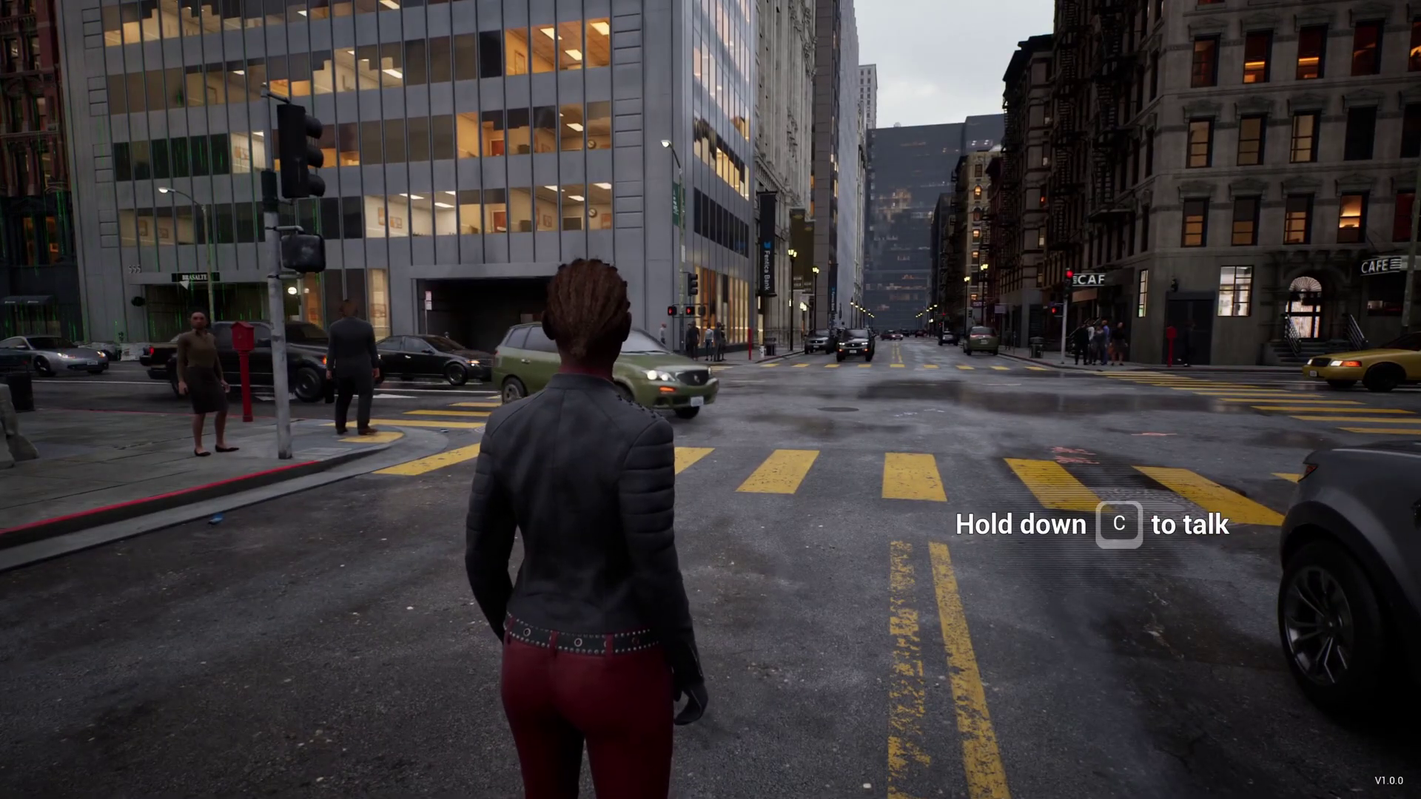
pyautogui.press('d')
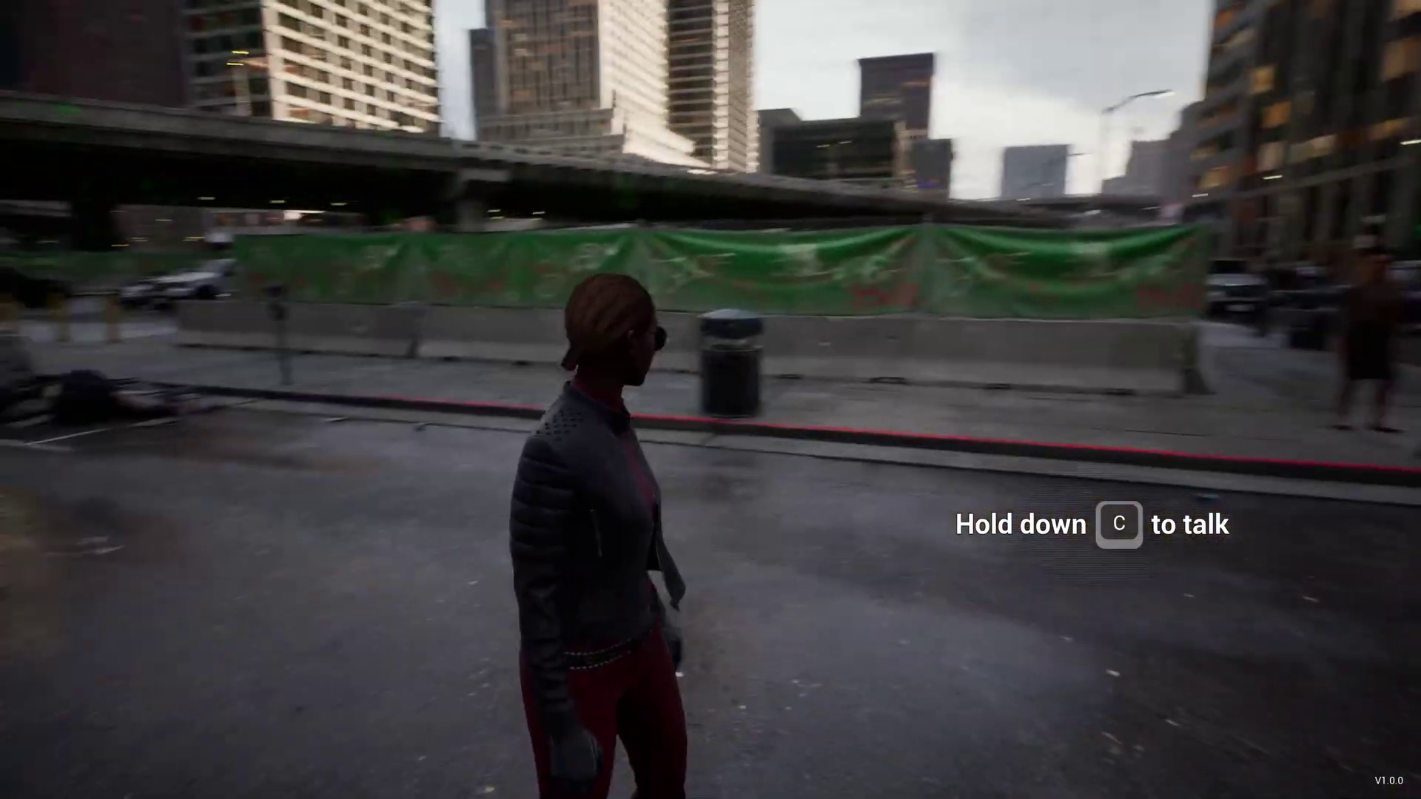
pyautogui.press('w')
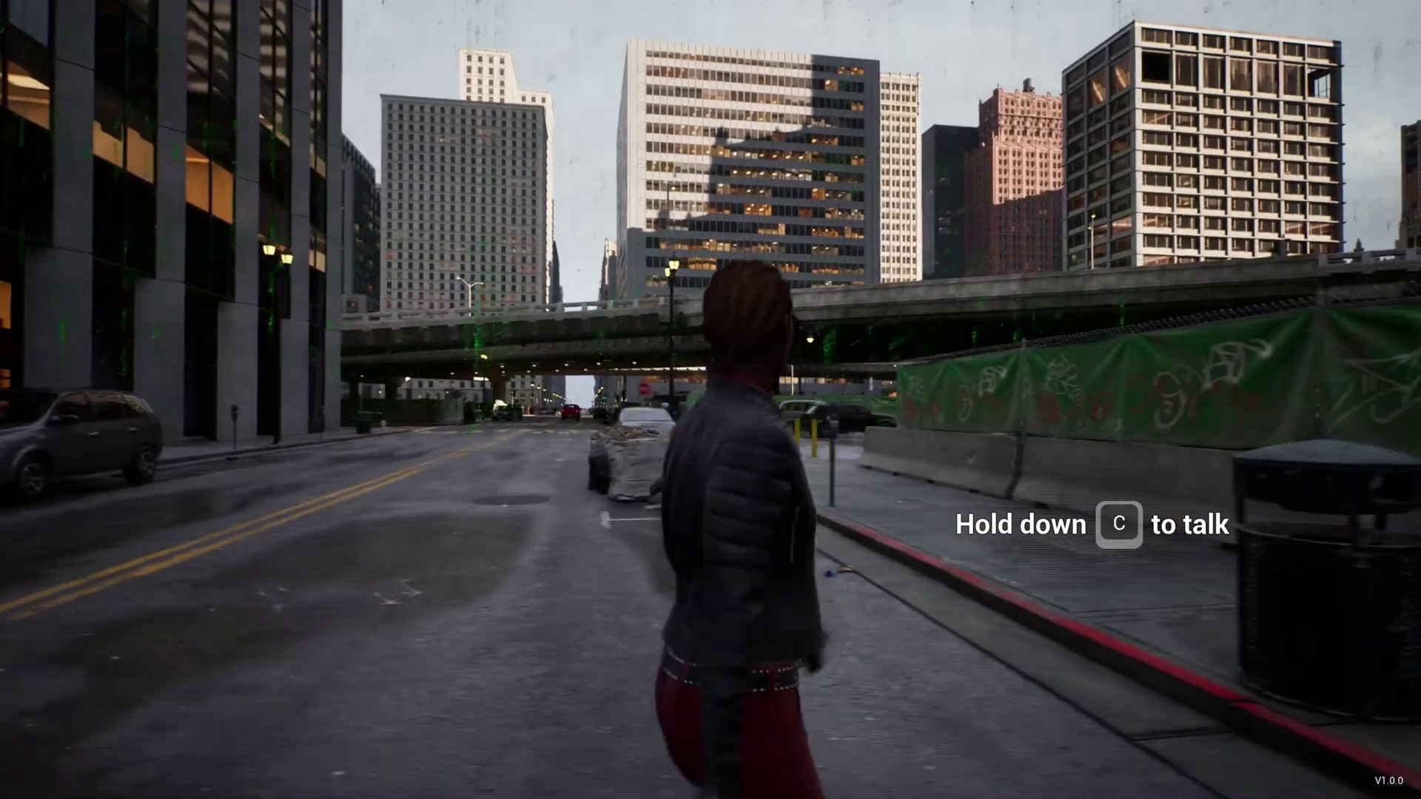
# Step: Walk to the corner crosswalk and talk to the pedestrian ahead, who gives a disapproving look
pyautogui.press('w')
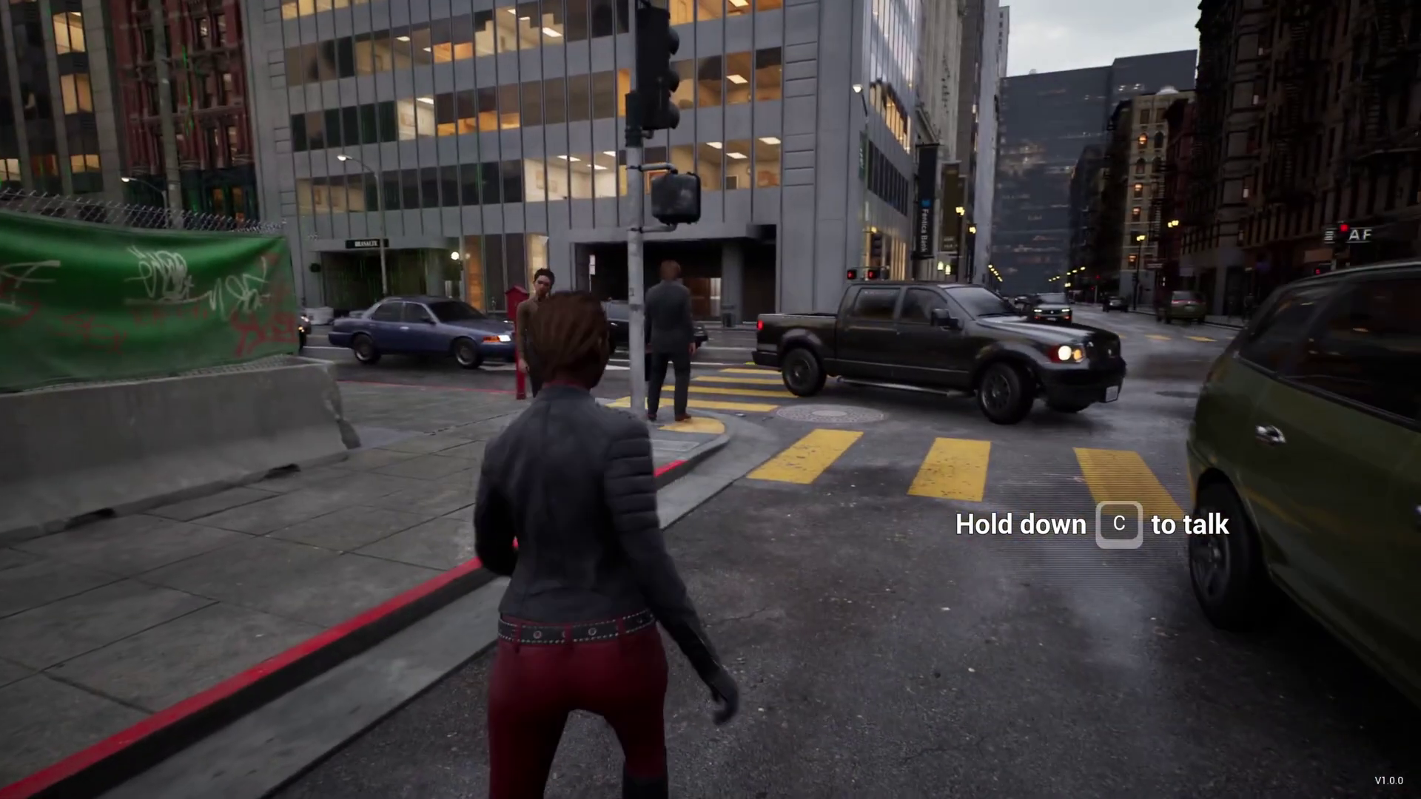
pyautogui.press('w')
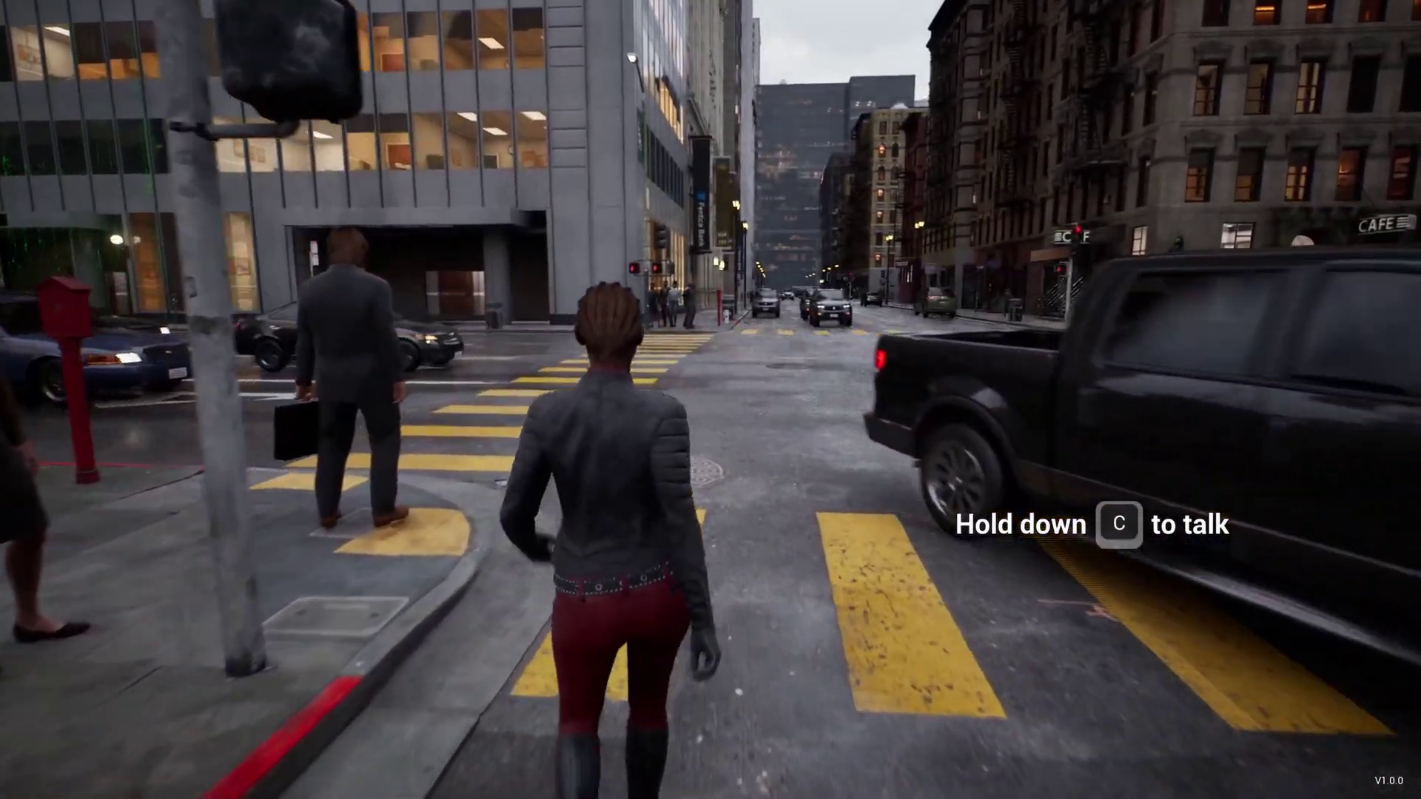
pyautogui.press('w')
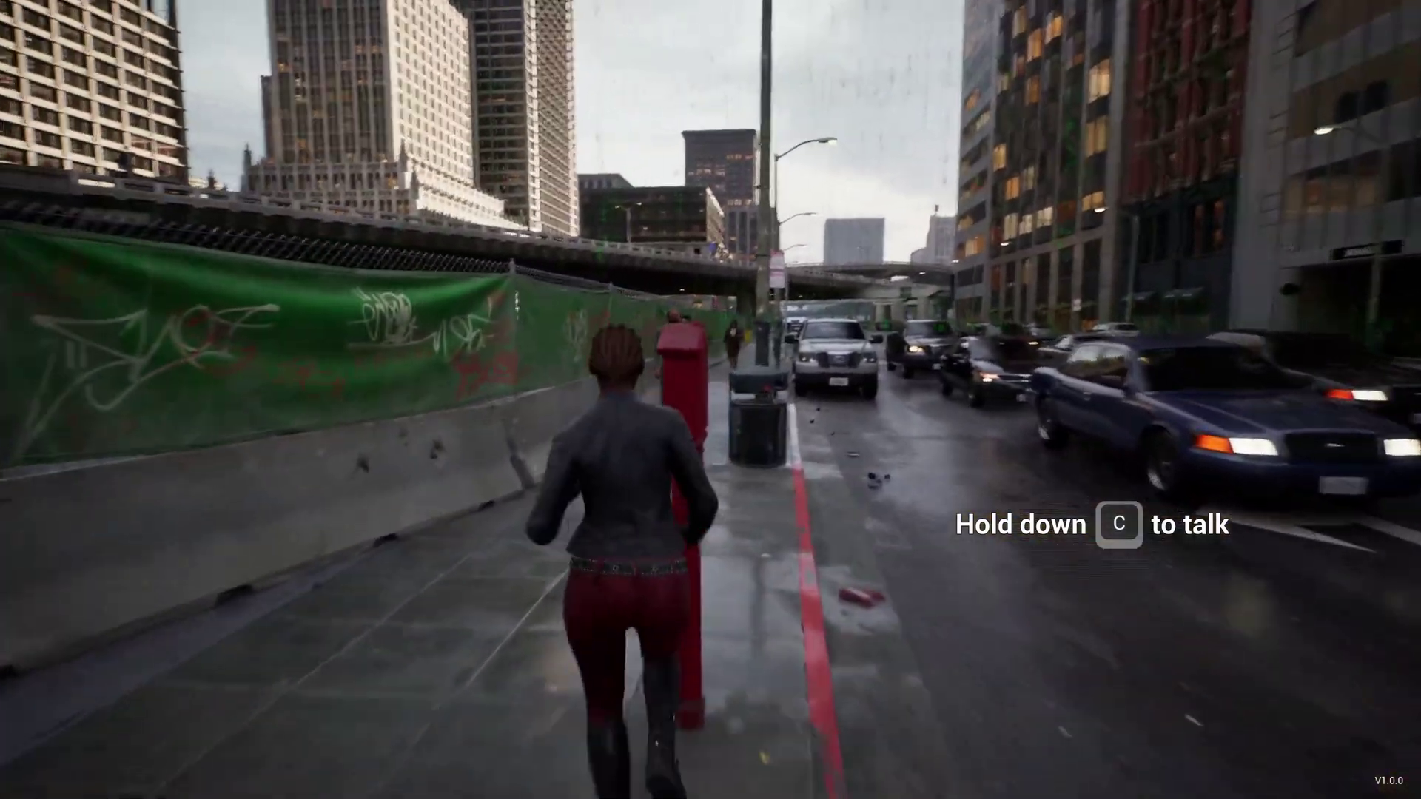
pyautogui.press('w')
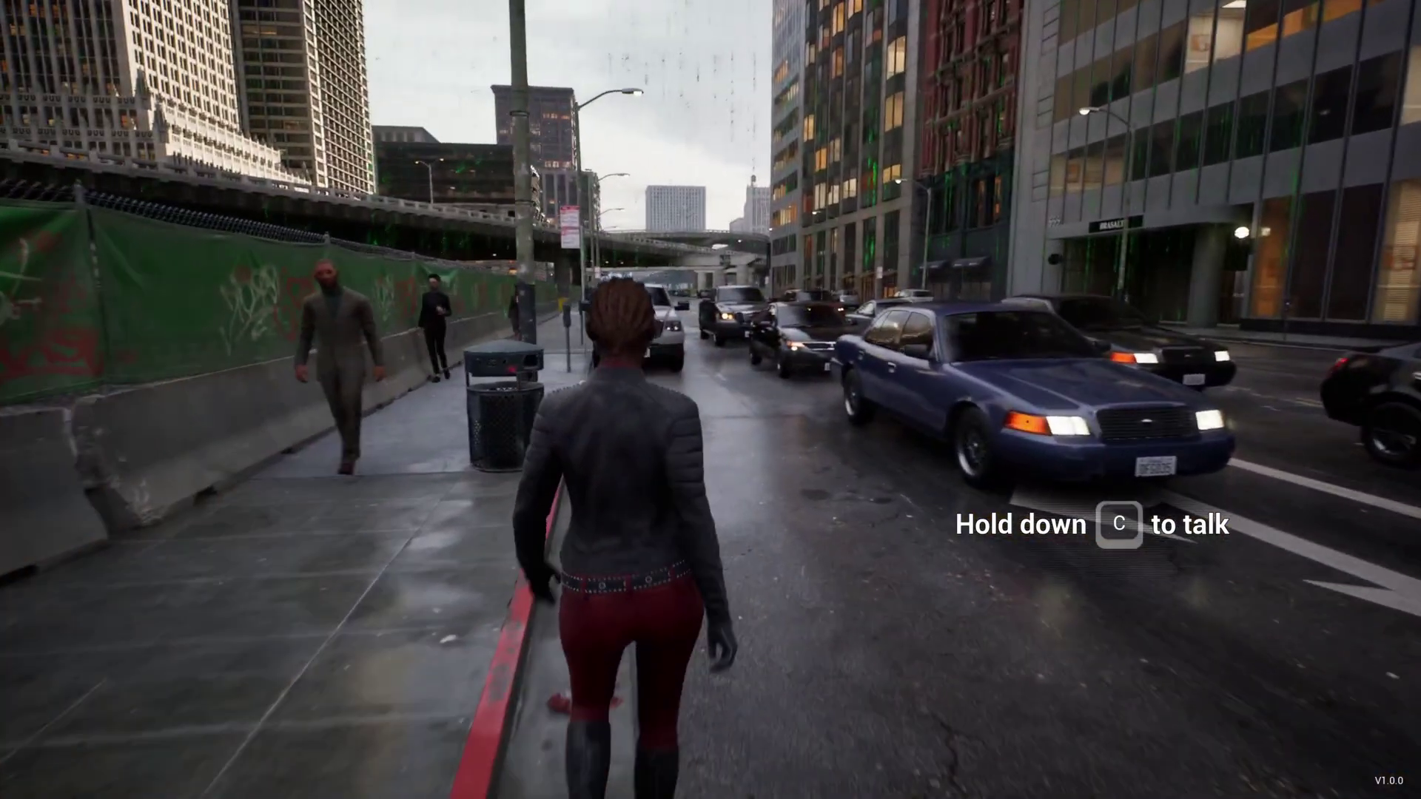
pyautogui.press('w')
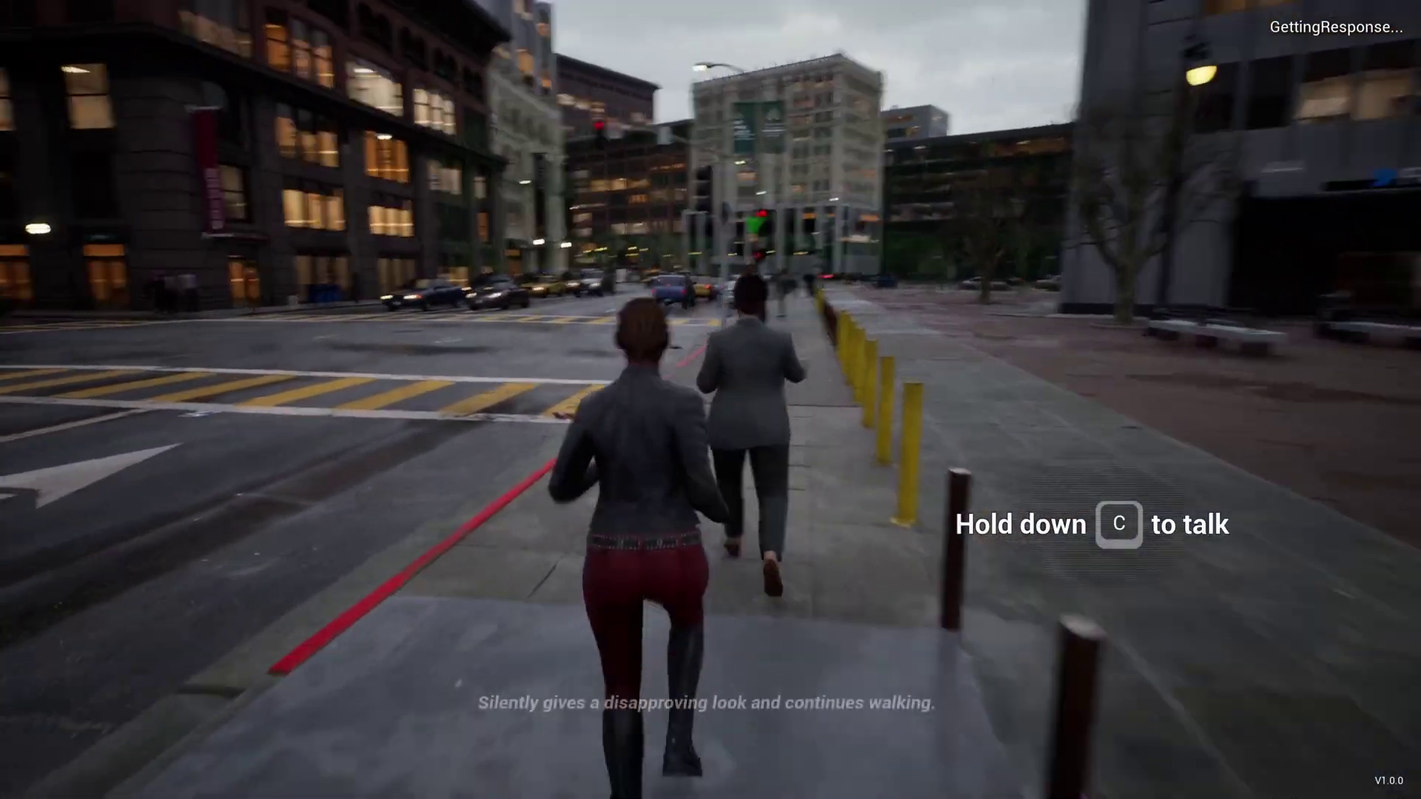
pyautogui.press('w')
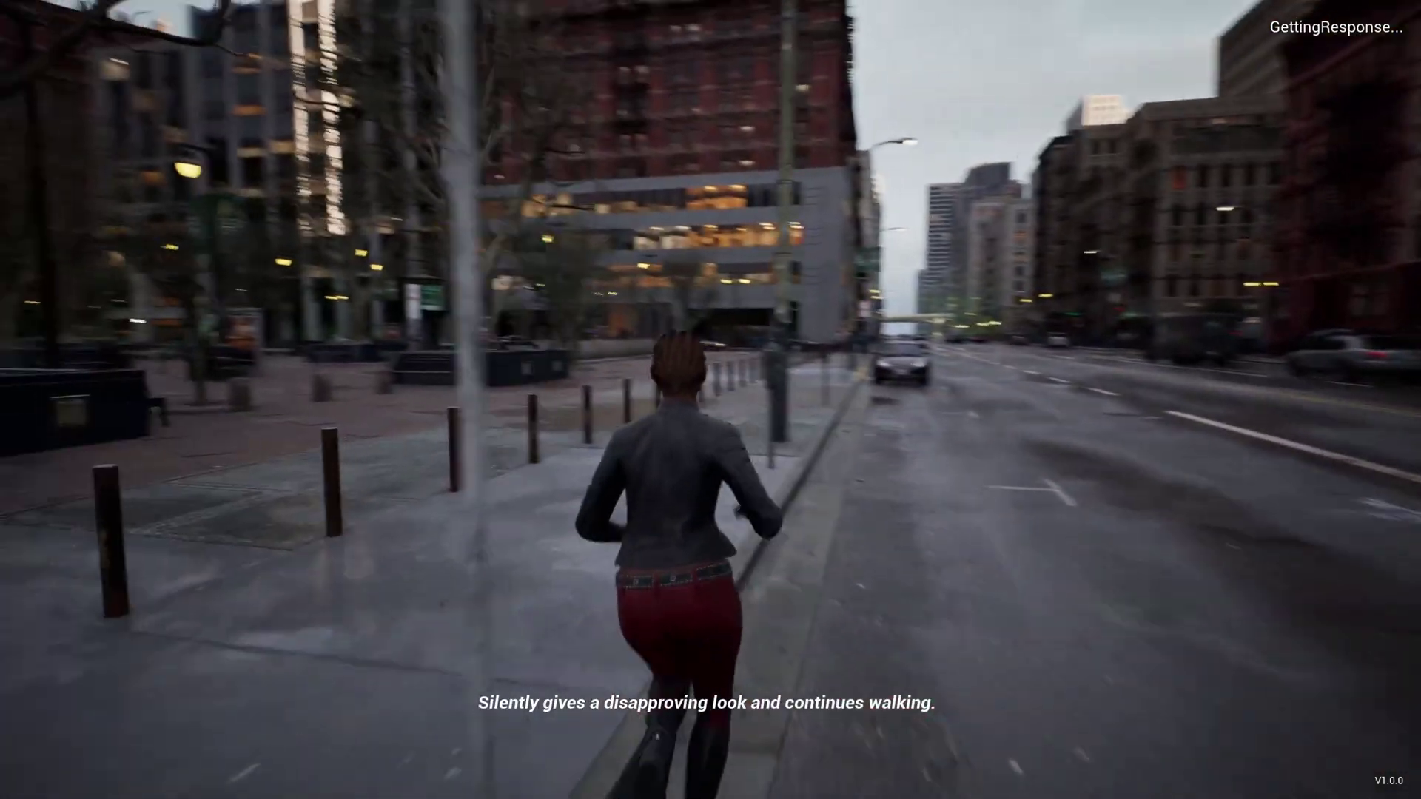